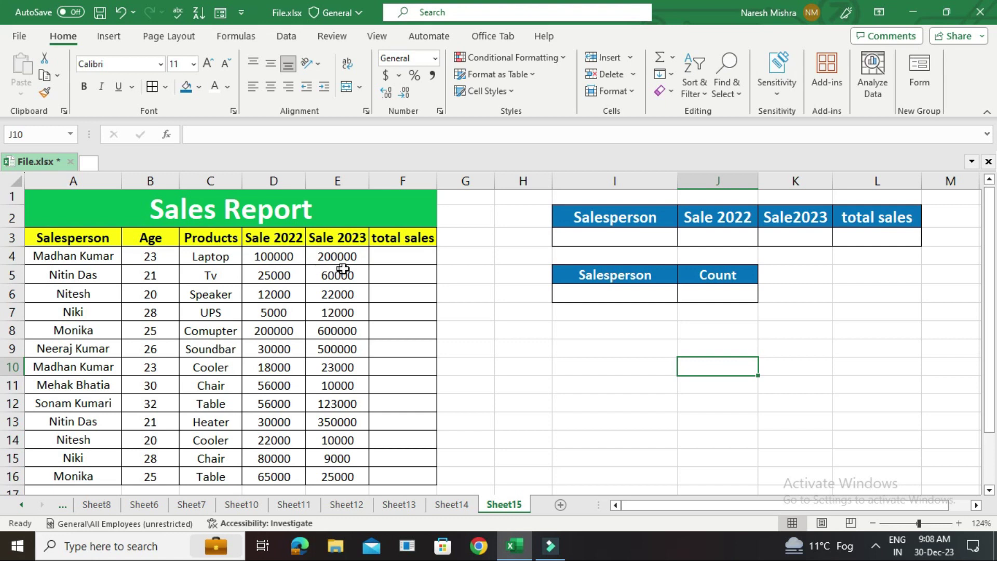
# Enter =SUM(D4:E4) in F4 to add both years' sales, and fill the formula down to F16
pyautogui.click(405, 257)
pyautogui.write('=')
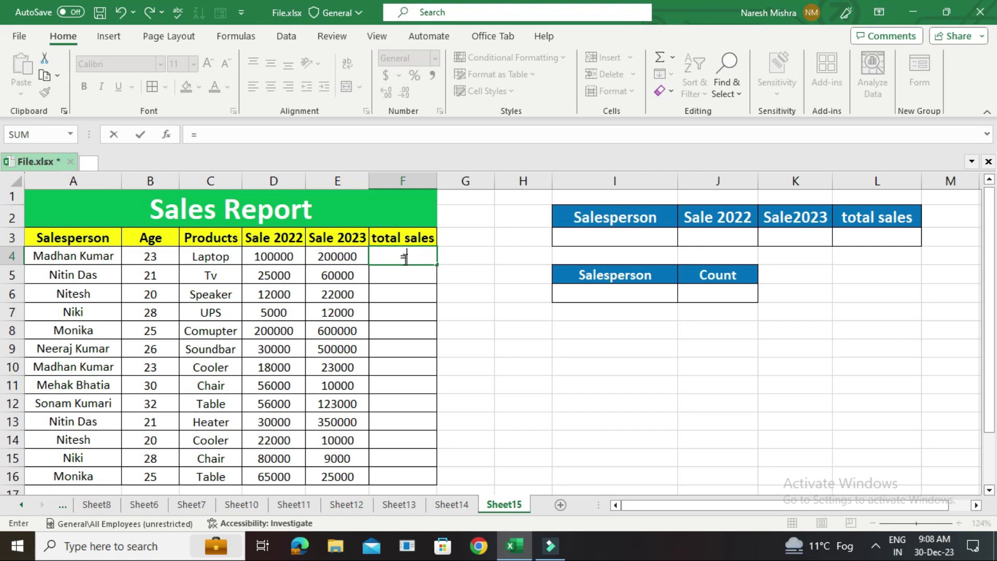
pyautogui.write('sum')
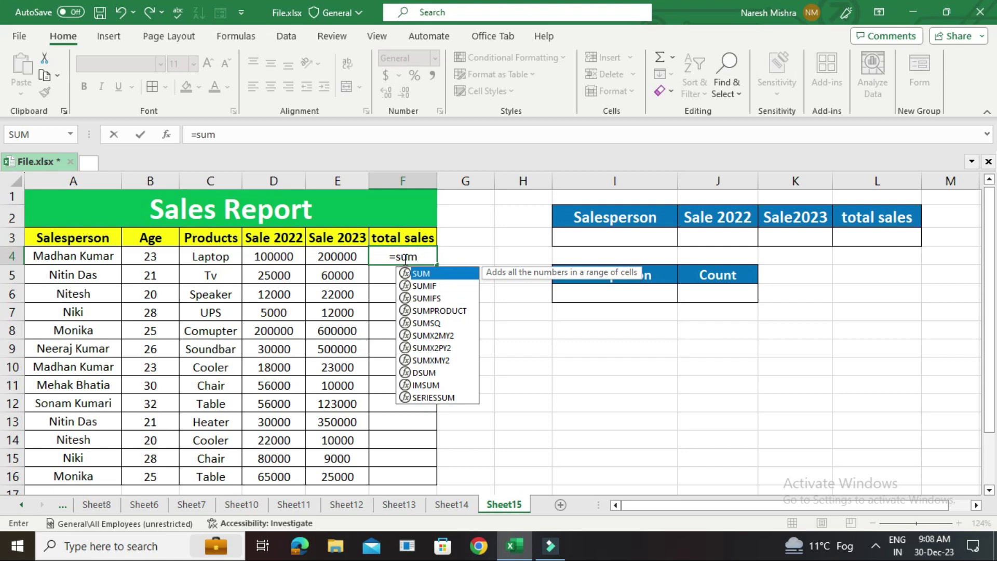
pyautogui.write('(')
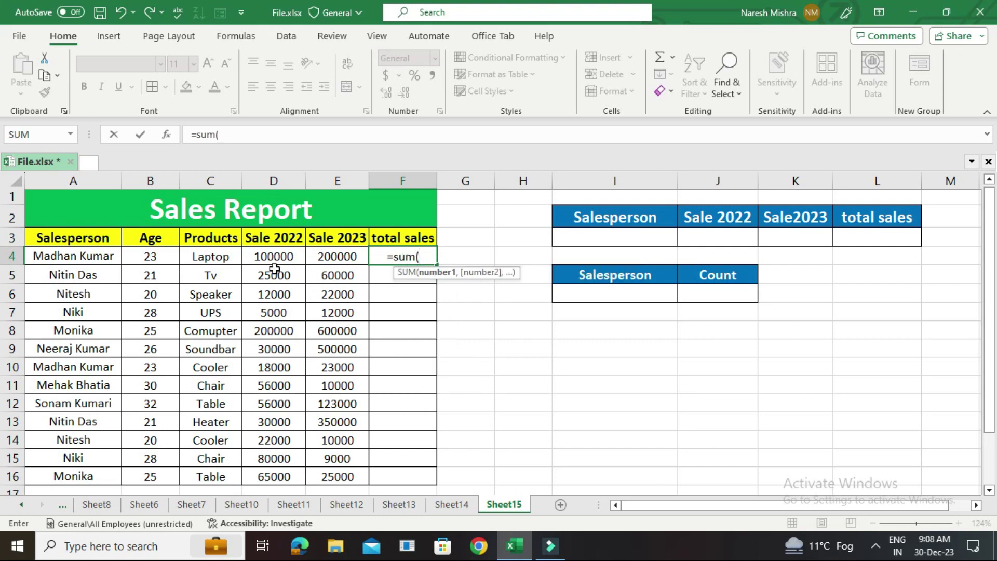
pyautogui.click(257, 256)
pyautogui.moveTo(274, 256); pyautogui.dragTo(337, 256)
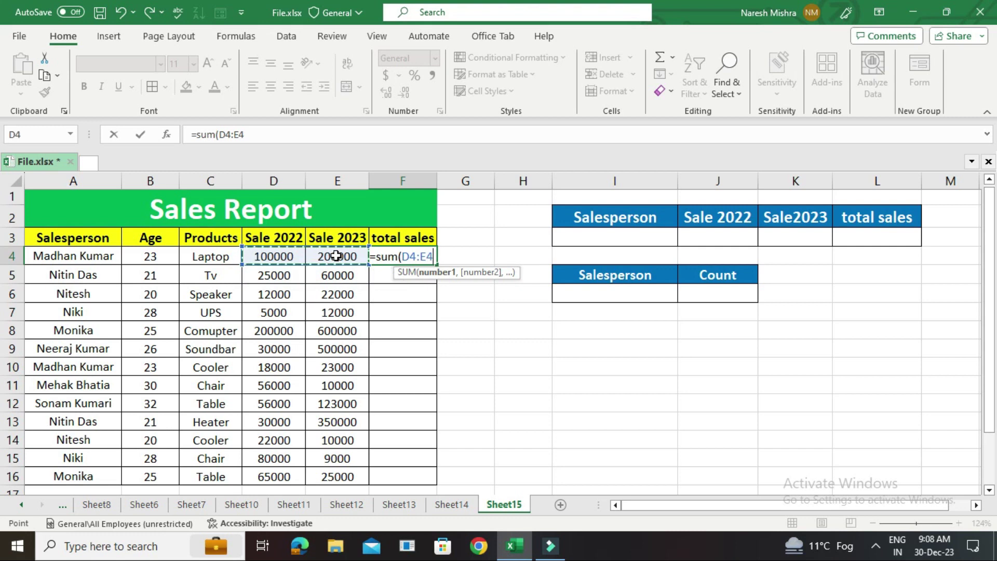
pyautogui.write(')')
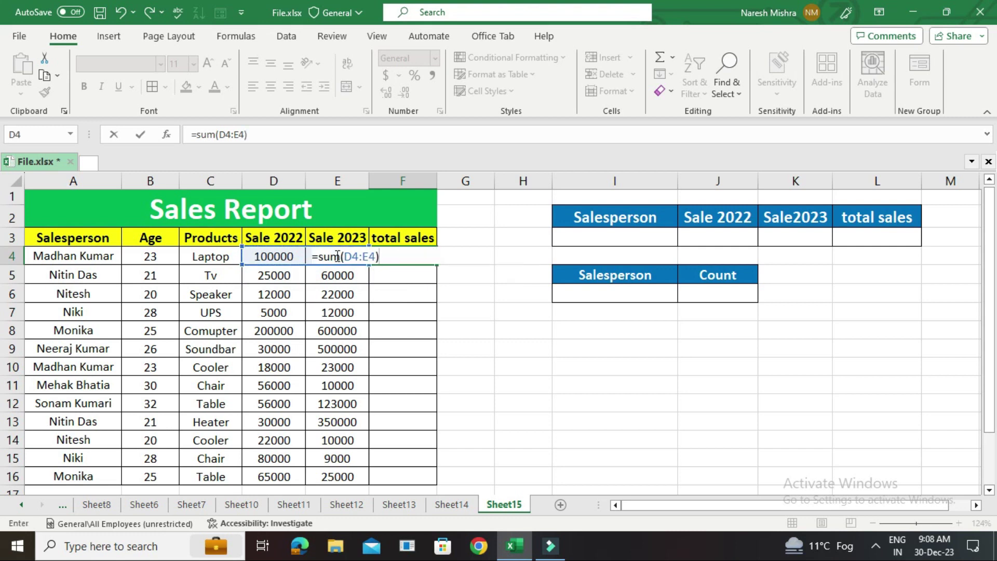
pyautogui.press('Return')
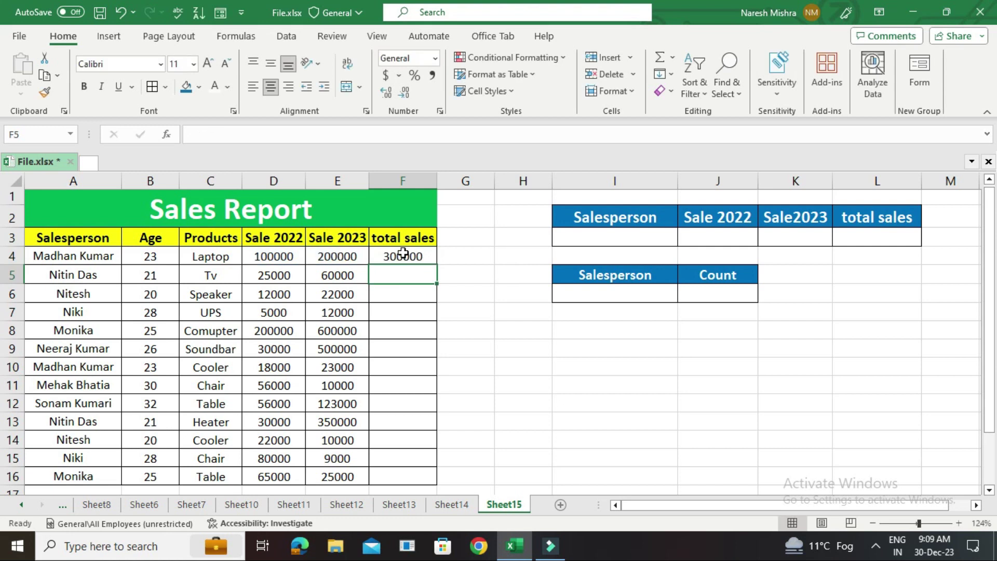
pyautogui.click(403, 253)
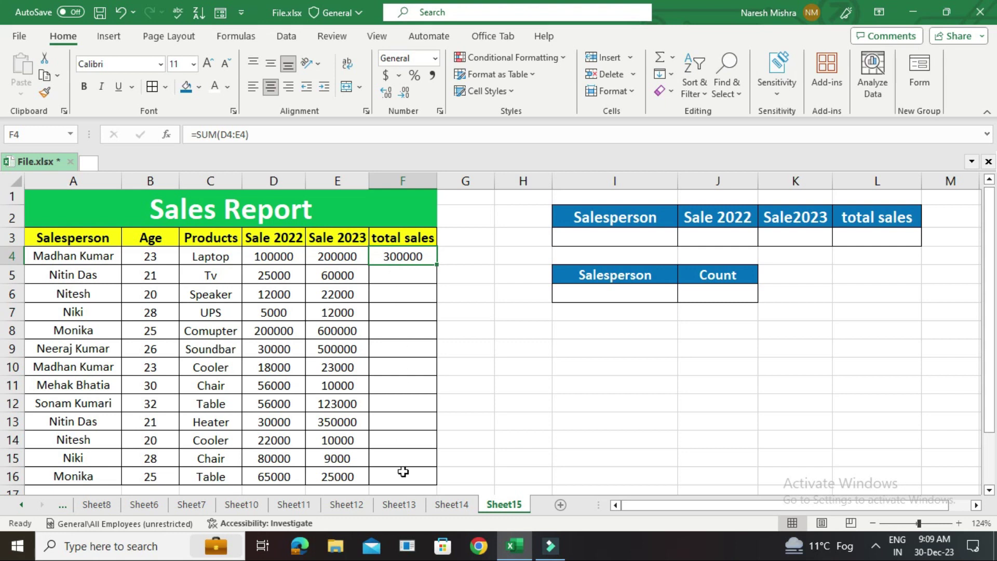
pyautogui.doubleClick(436, 264)
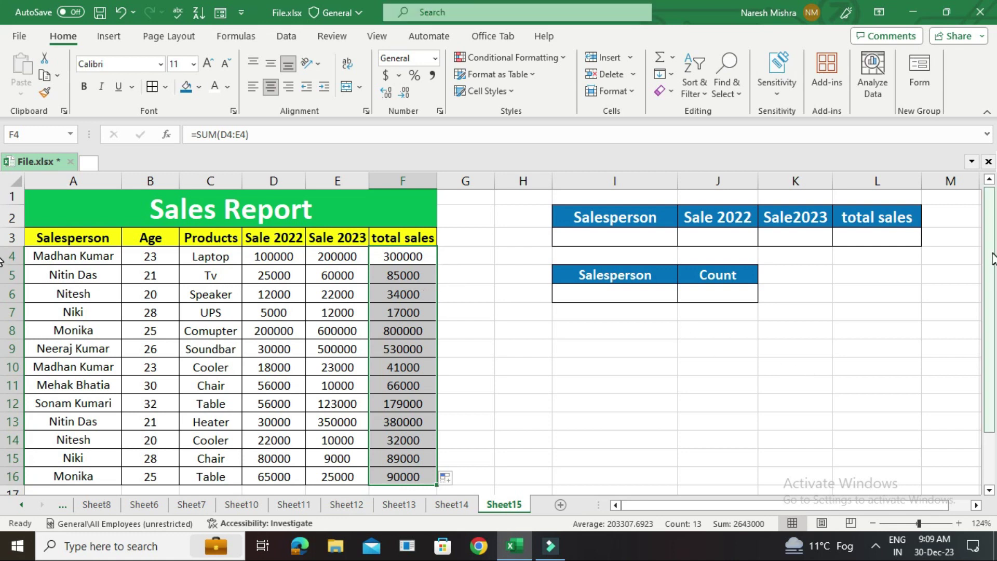
# Total the Sale 2022 column with =SUM(D4:D16) in D17 and fill the formula across to E17
pyautogui.scroll(-1, 779, 395)
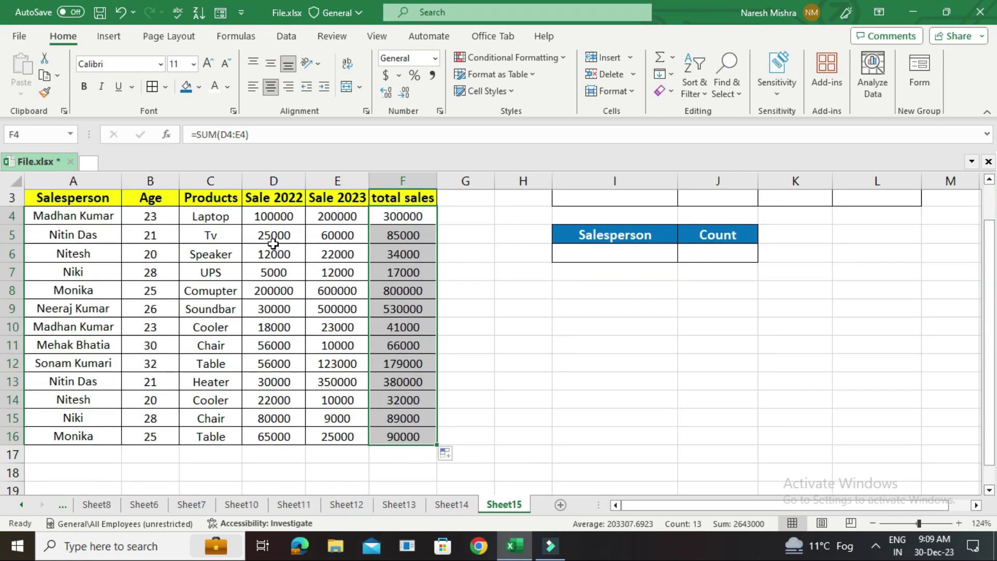
pyautogui.doubleClick(256, 451)
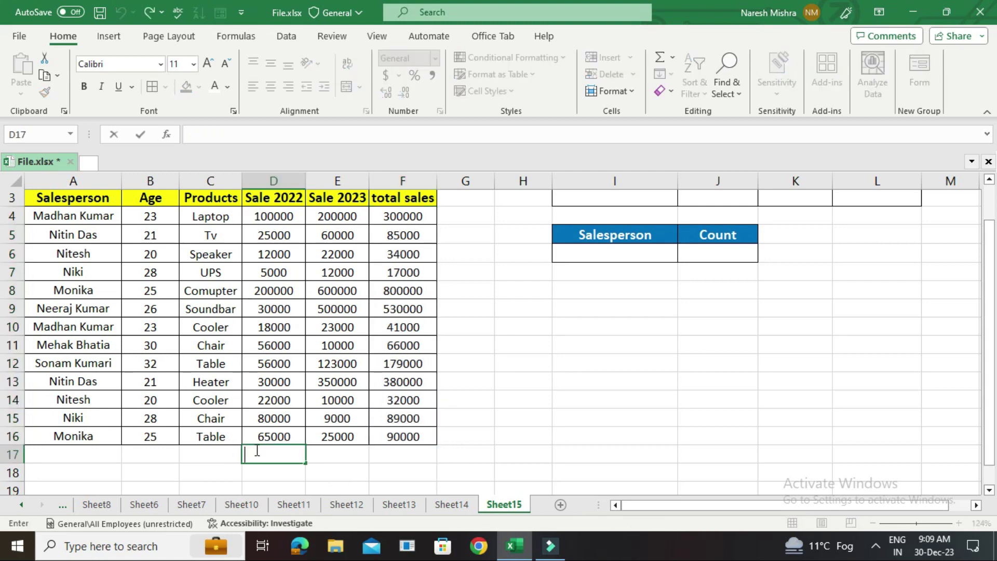
pyautogui.write('=sum')
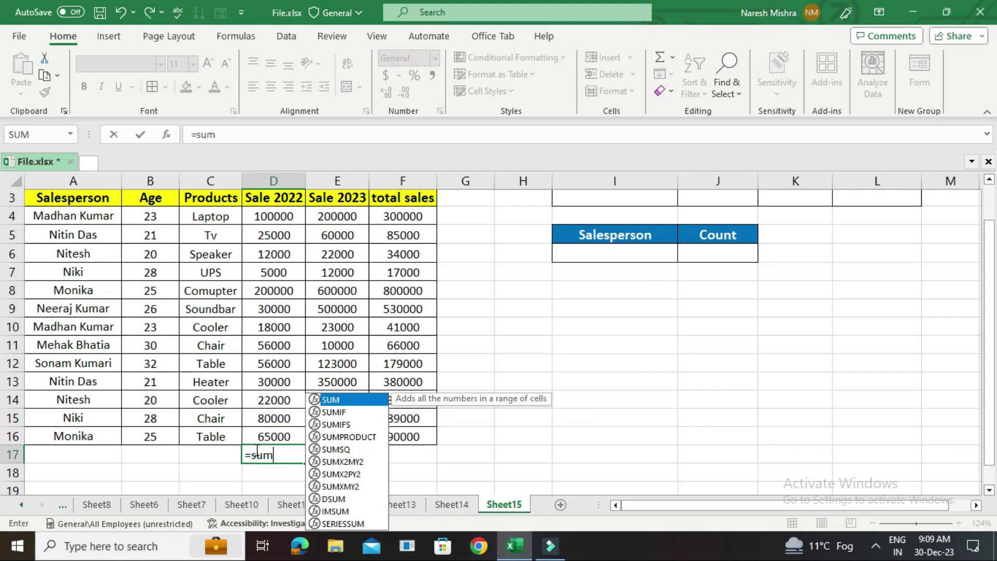
pyautogui.write('(')
pyautogui.moveTo(272, 223); pyautogui.dragTo(265, 434)
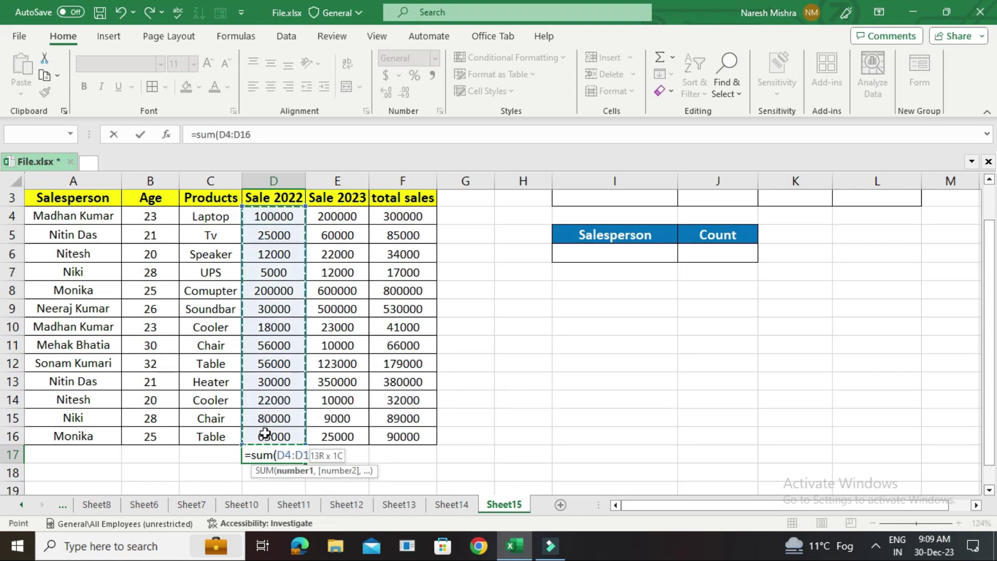
pyautogui.write(')')
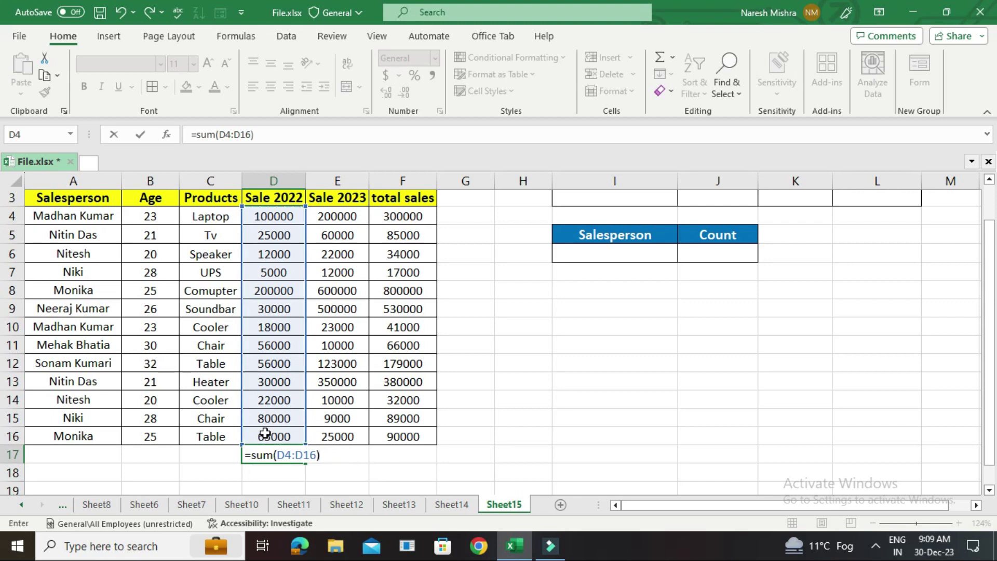
pyautogui.press('Return')
pyautogui.click(273, 455)
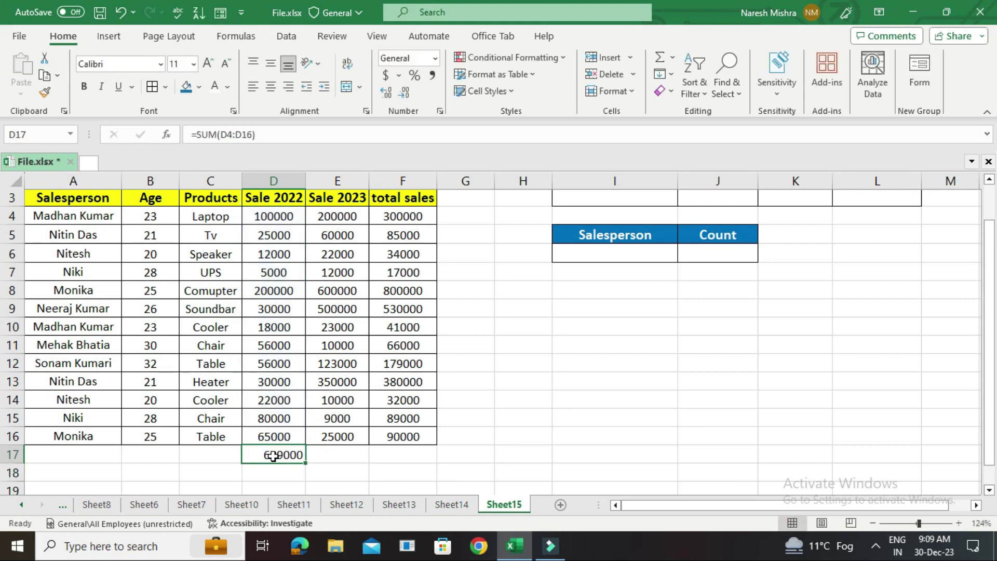
pyautogui.moveTo(305, 463); pyautogui.dragTo(359, 462)
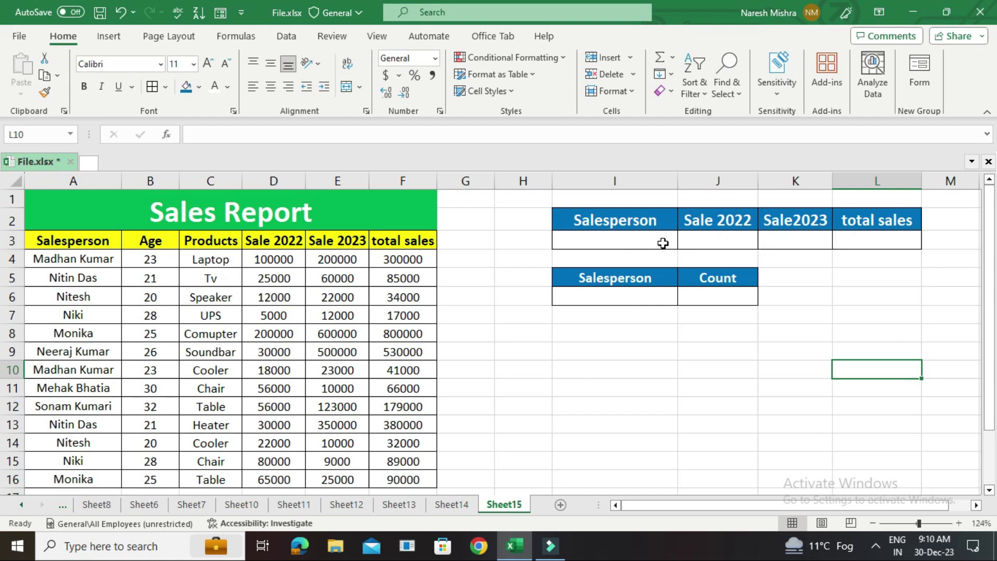
# Add a List data validation to I3 with the salesperson names in A4:A16 as the source, and check its dropdown
pyautogui.click(642, 241)
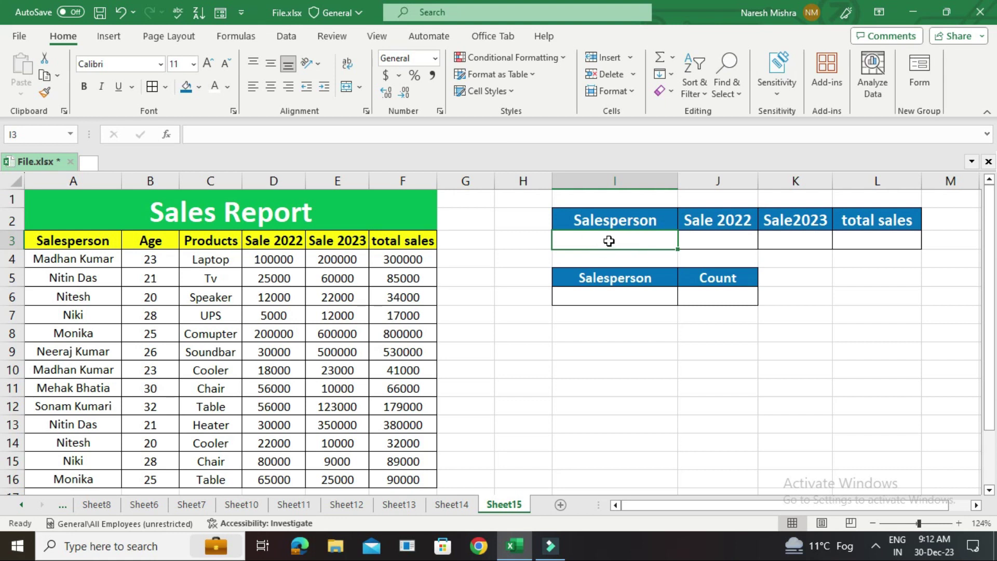
pyautogui.click(285, 37)
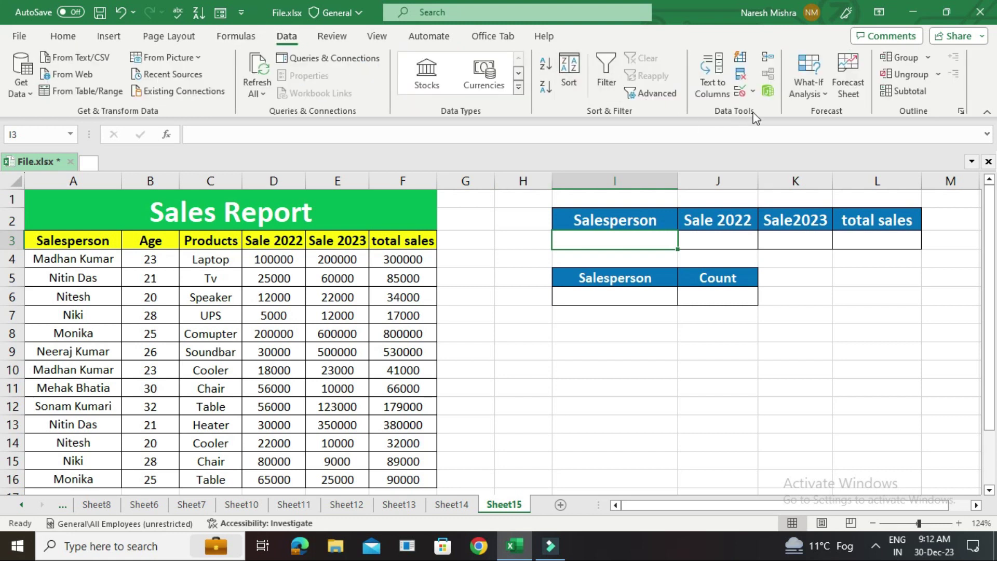
pyautogui.click(753, 93)
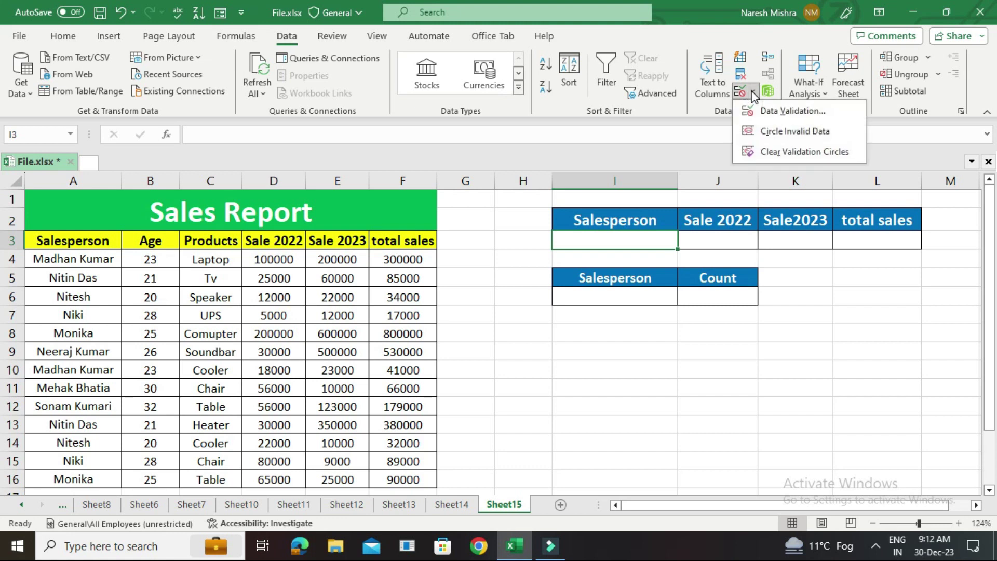
pyautogui.click(775, 115)
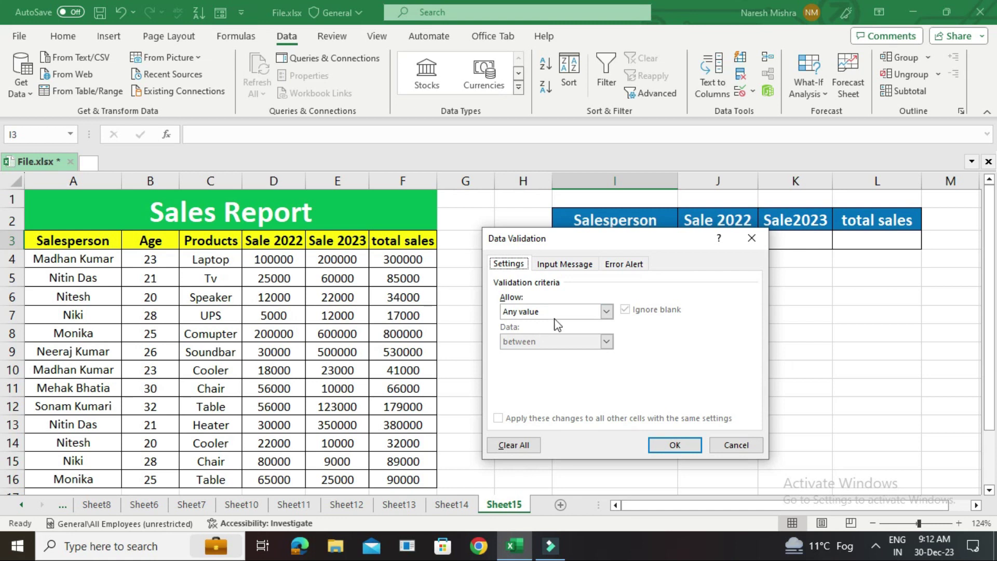
pyautogui.click(606, 312)
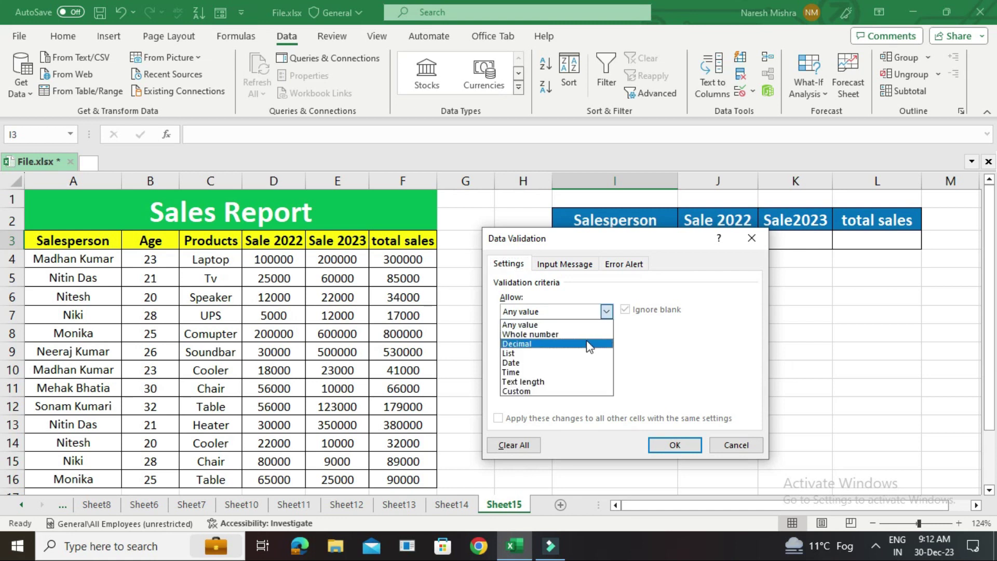
pyautogui.click(581, 354)
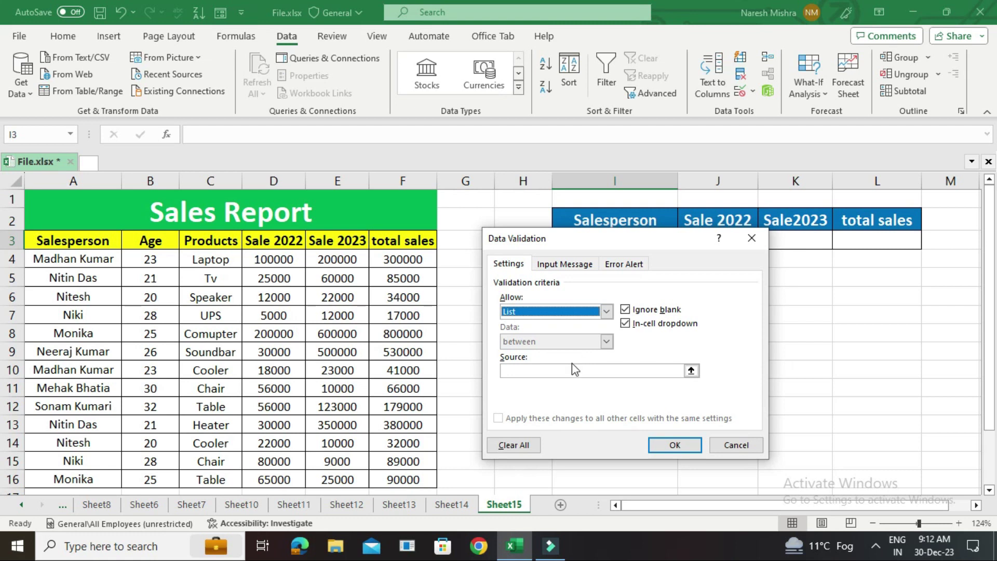
pyautogui.click(572, 371)
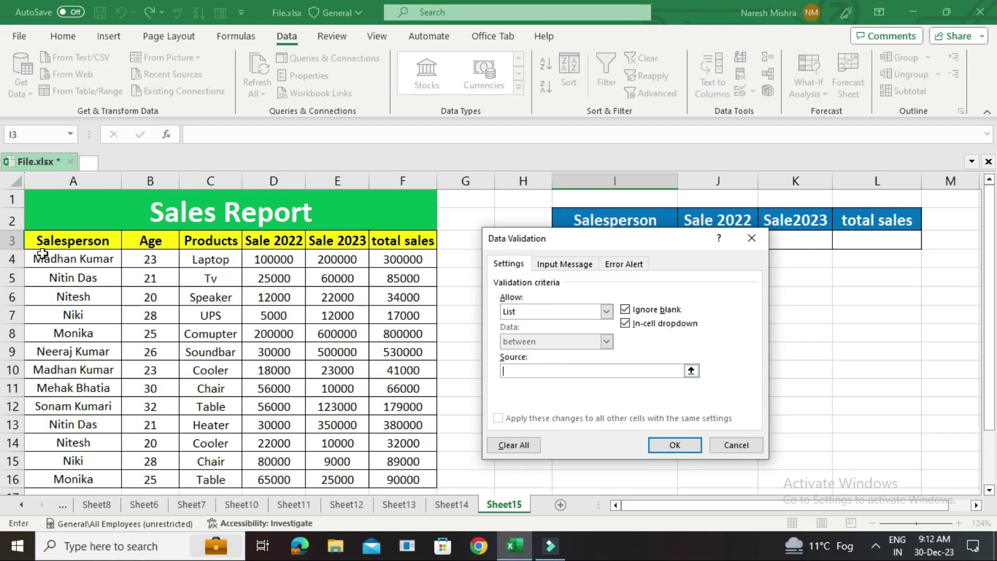
pyautogui.moveTo(57, 257); pyautogui.dragTo(66, 479)
pyautogui.click(668, 446)
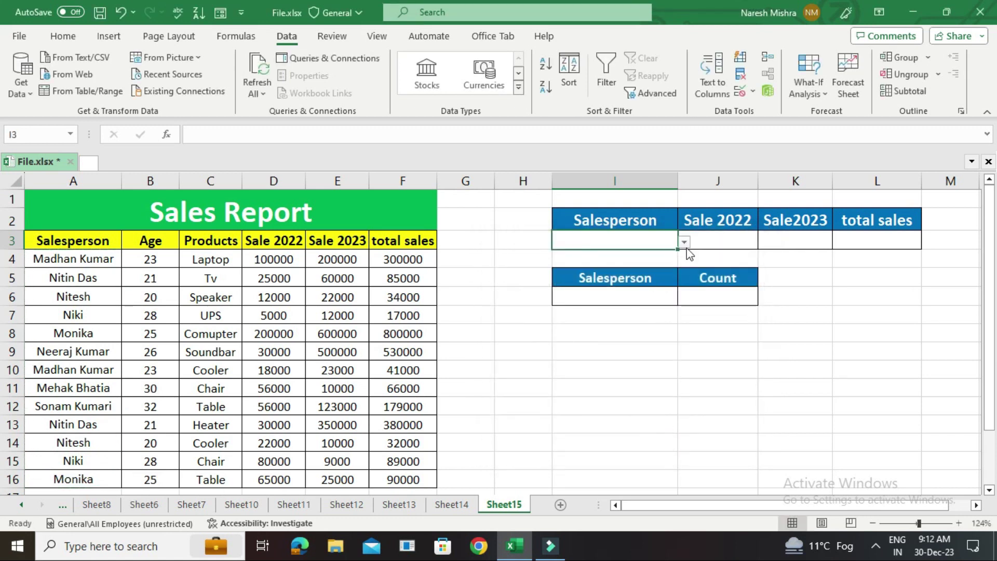
pyautogui.click(684, 243)
pyautogui.click(684, 243)
# Enter =SUMIF(A4:A16,I3,D4:D16) in J3 to sum the Sale 2022 figures for the salesperson in I3
pyautogui.doubleClick(722, 242)
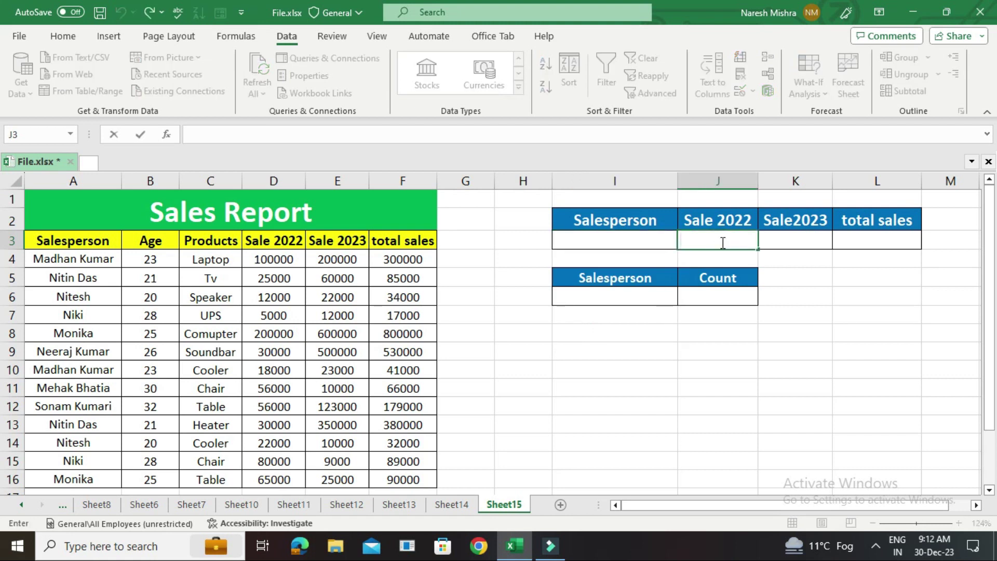
pyautogui.write('=su')
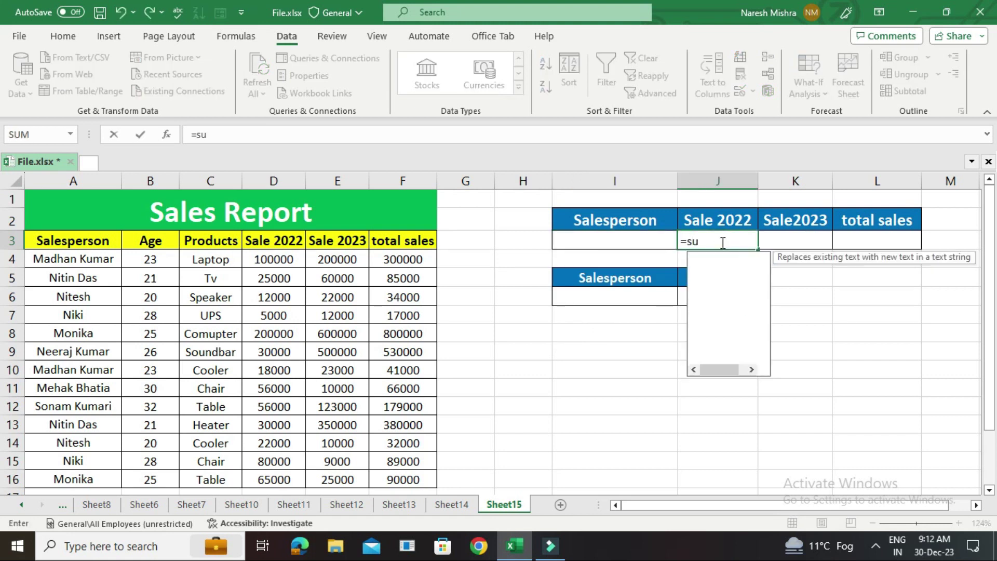
pyautogui.write('mif')
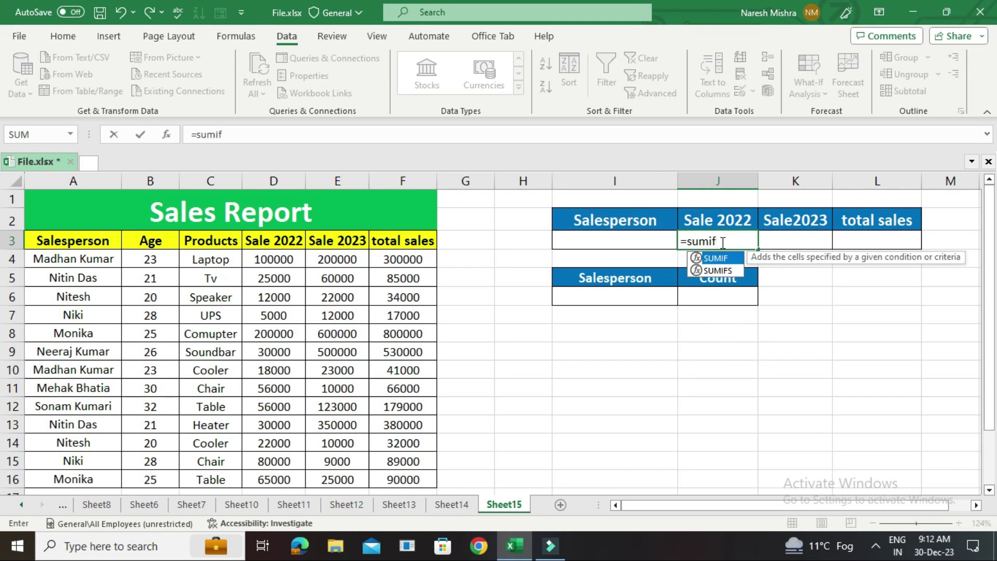
pyautogui.write('(')
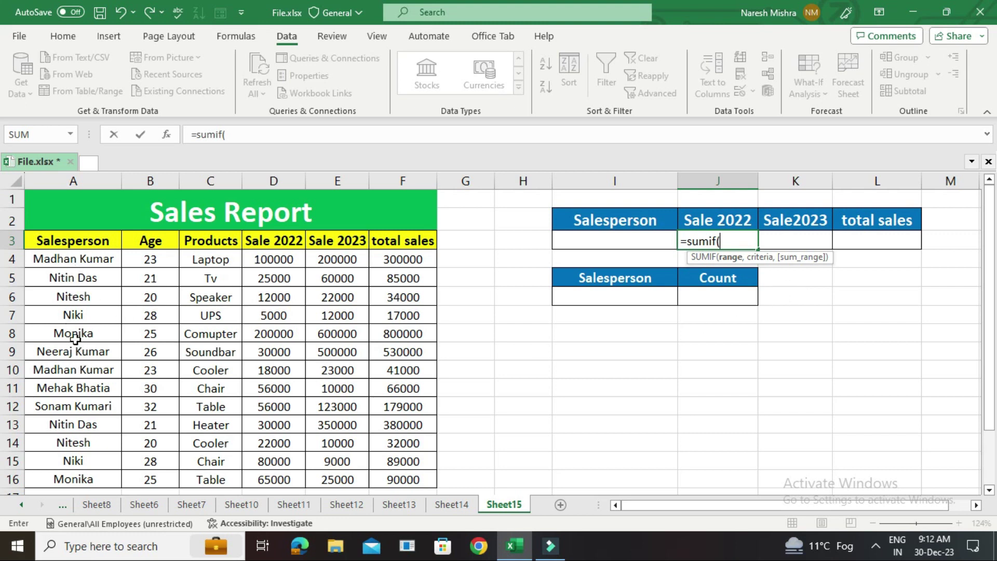
pyautogui.moveTo(45, 265); pyautogui.dragTo(59, 474)
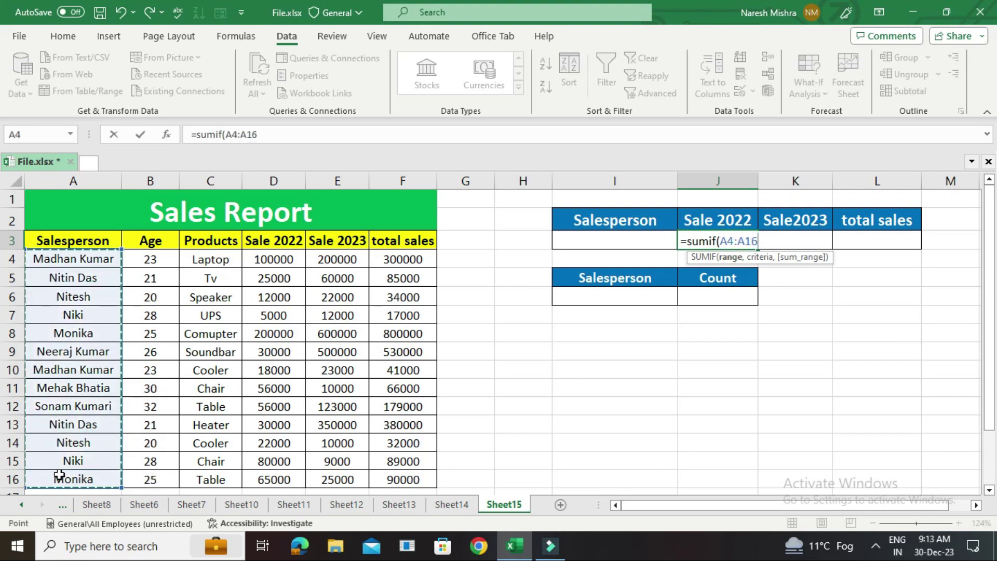
pyautogui.write(',')
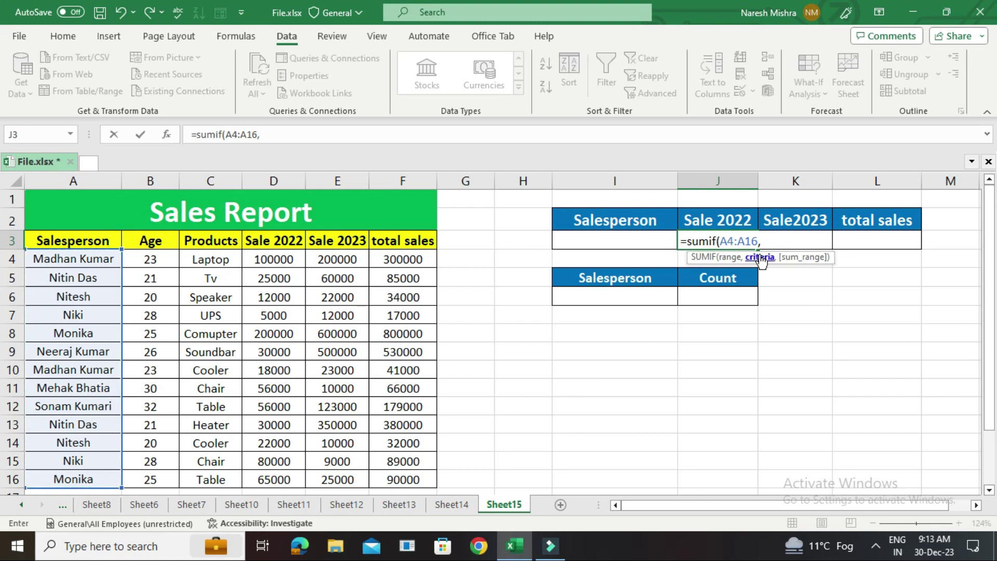
pyautogui.click(608, 243)
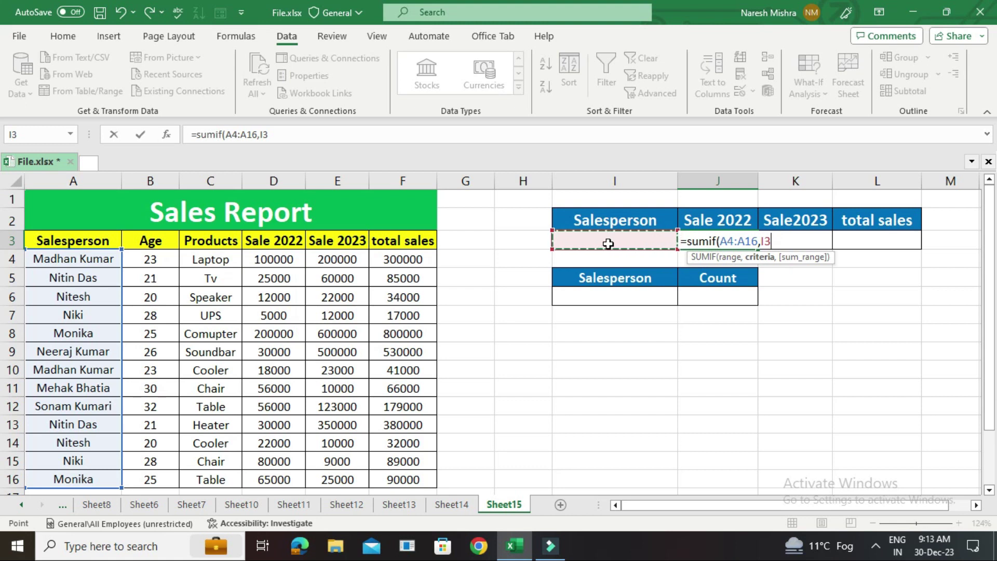
pyautogui.write(',')
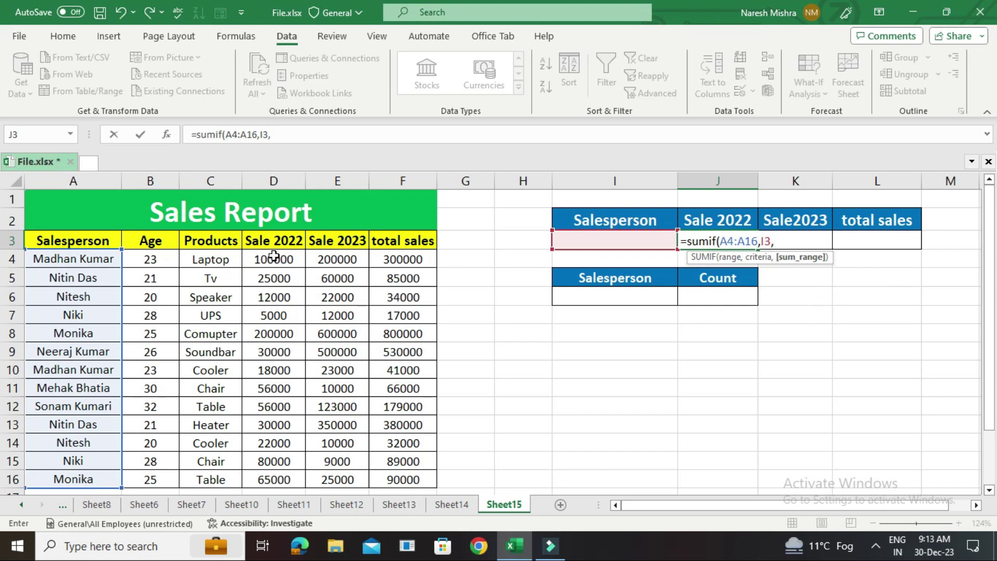
pyautogui.moveTo(272, 259); pyautogui.dragTo(268, 476)
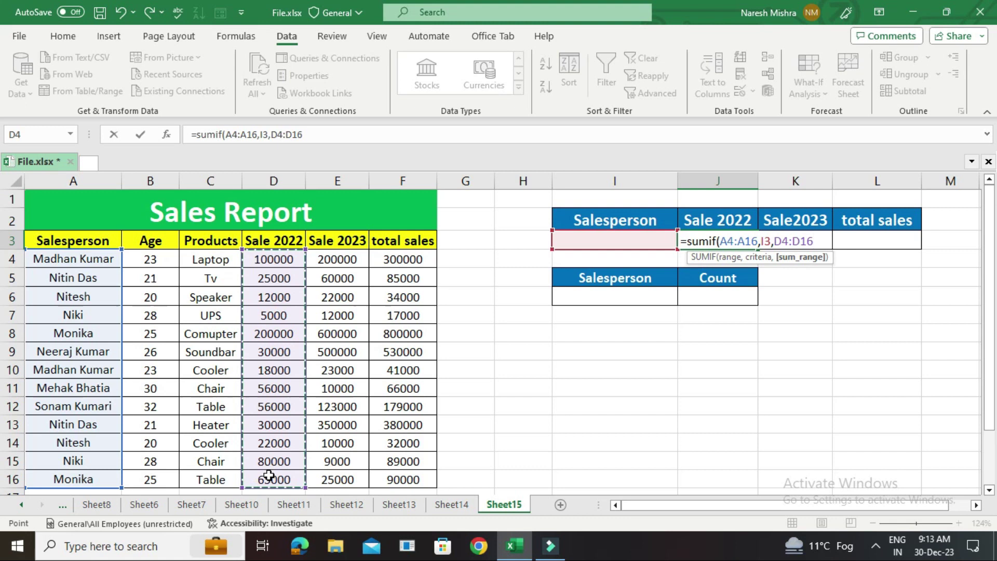
pyautogui.write(')')
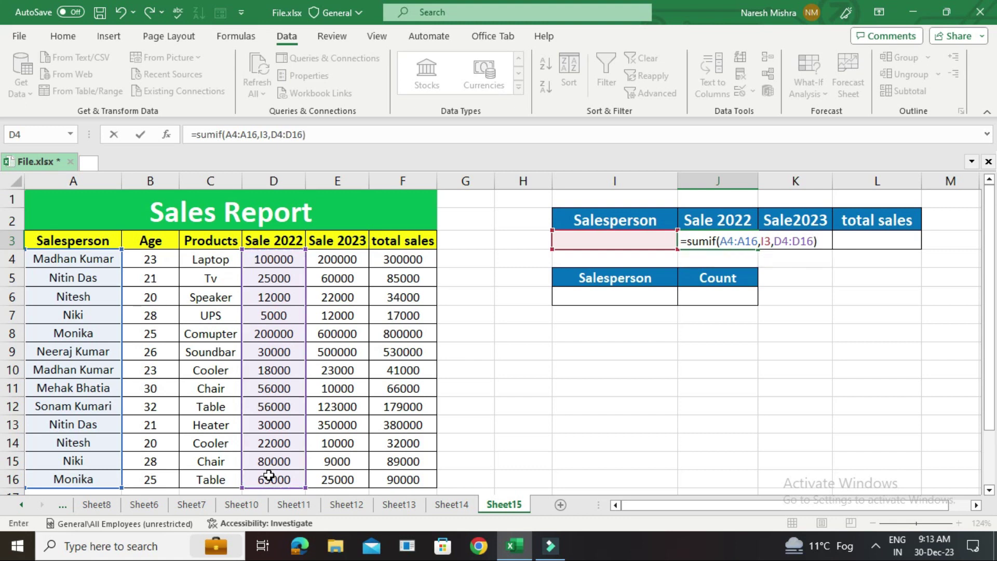
pyautogui.press('Return')
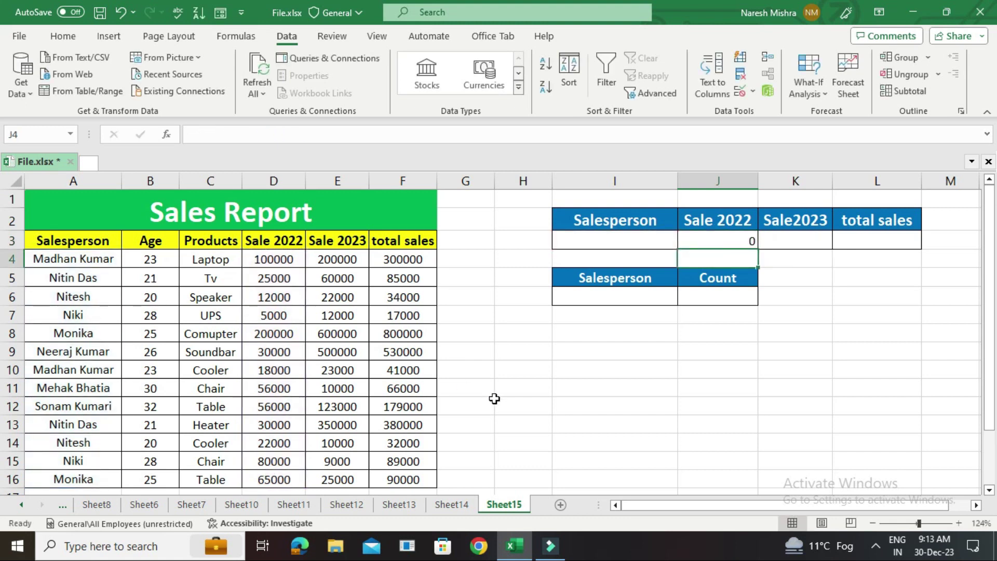
pyautogui.click(722, 241)
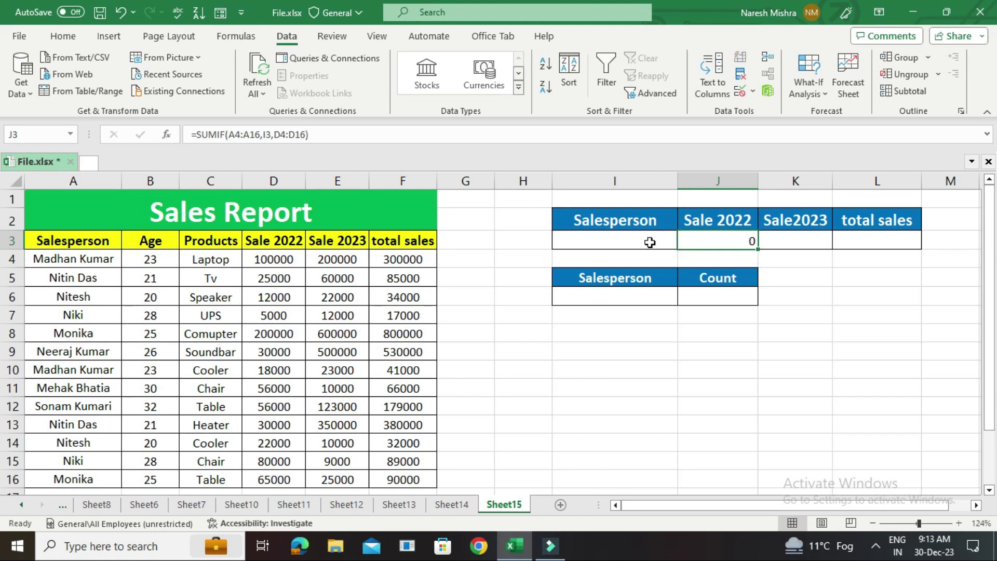
# Choose the salesperson from A4 in the I3 dropdown and check the Sale 2022 result in J3 against the source figures
pyautogui.click(669, 243)
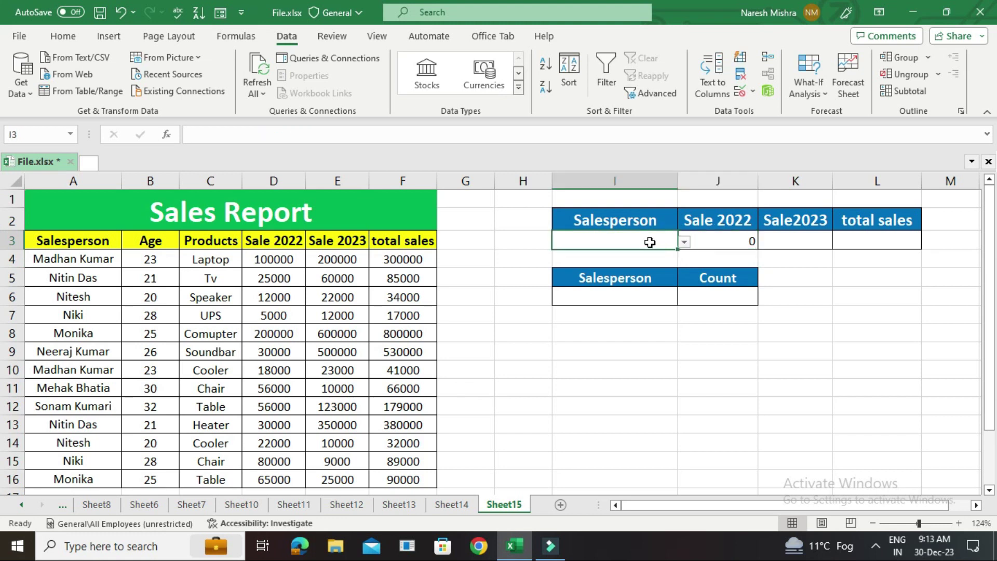
pyautogui.click(684, 243)
pyautogui.click(623, 257)
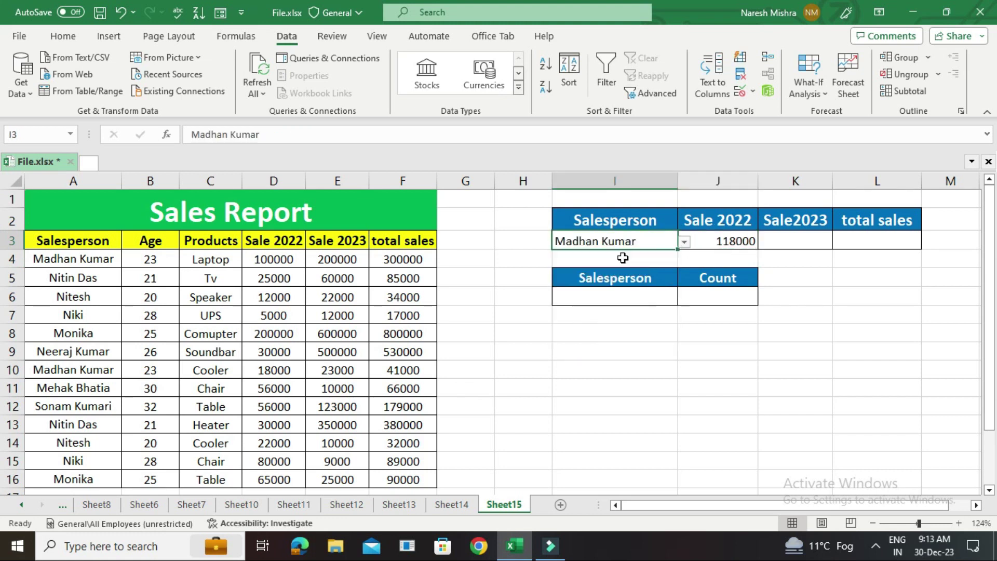
pyautogui.click(718, 242)
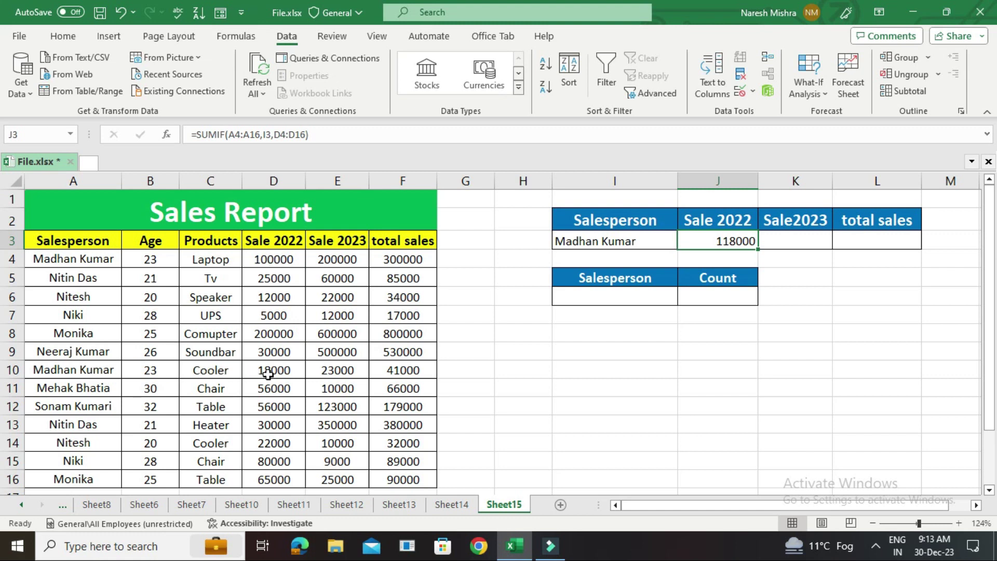
pyautogui.click(268, 374)
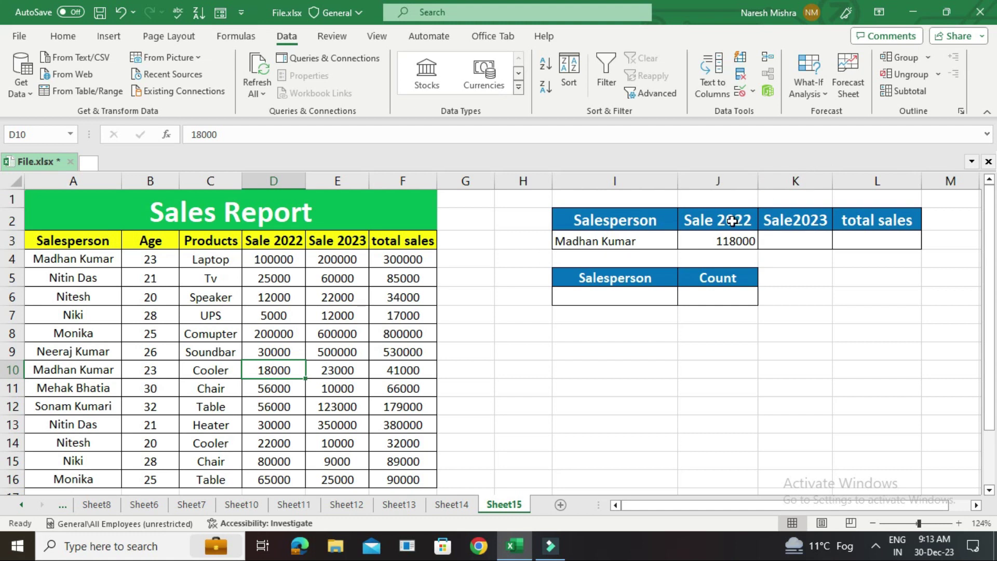
pyautogui.click(722, 241)
pyautogui.press('Right')
pyautogui.press('Left')
# Enter =SUMIF(A4:A16,I3,E4:E16) in K3 to sum the Sale 2023 figures for the salesperson in I3
pyautogui.click(796, 238)
pyautogui.doubleClick(796, 239)
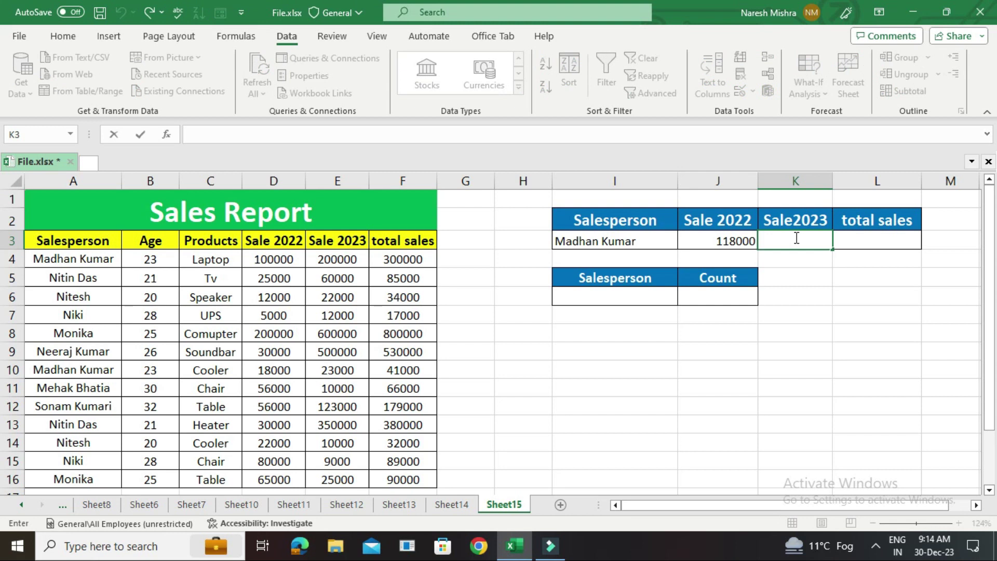
pyautogui.write('=su')
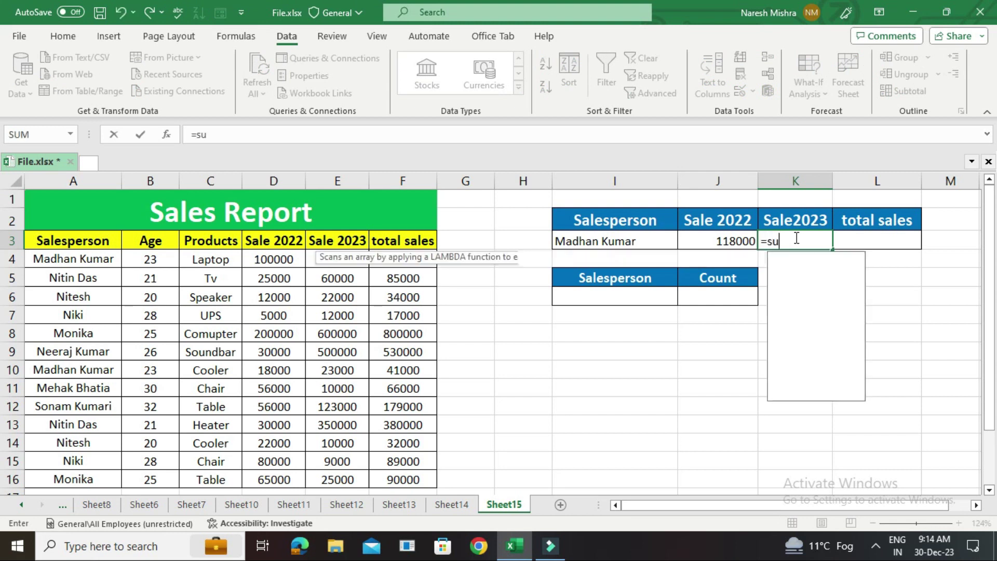
pyautogui.write('mif(')
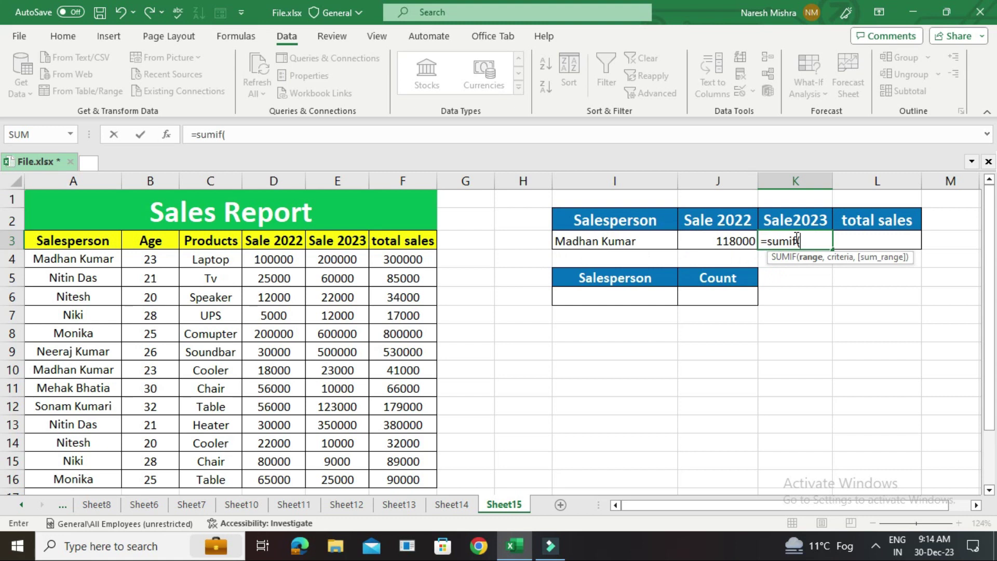
pyautogui.moveTo(83, 264); pyautogui.dragTo(75, 479)
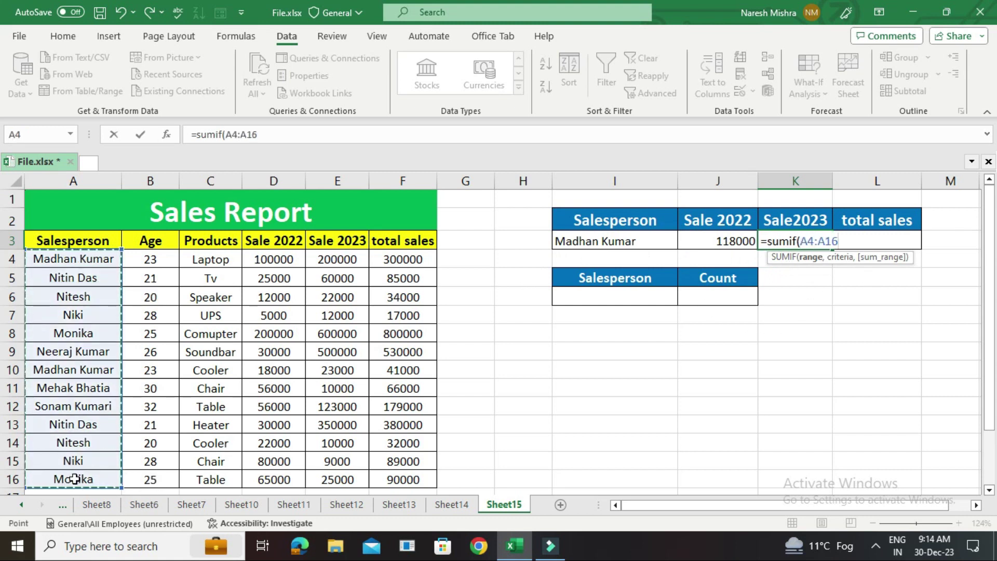
pyautogui.write(',')
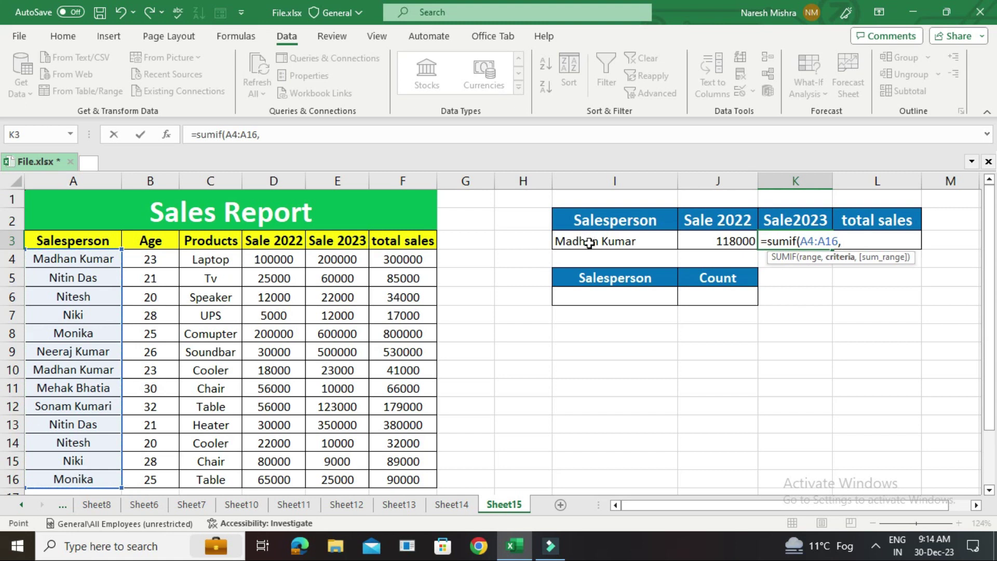
pyautogui.click(589, 243)
pyautogui.write(',')
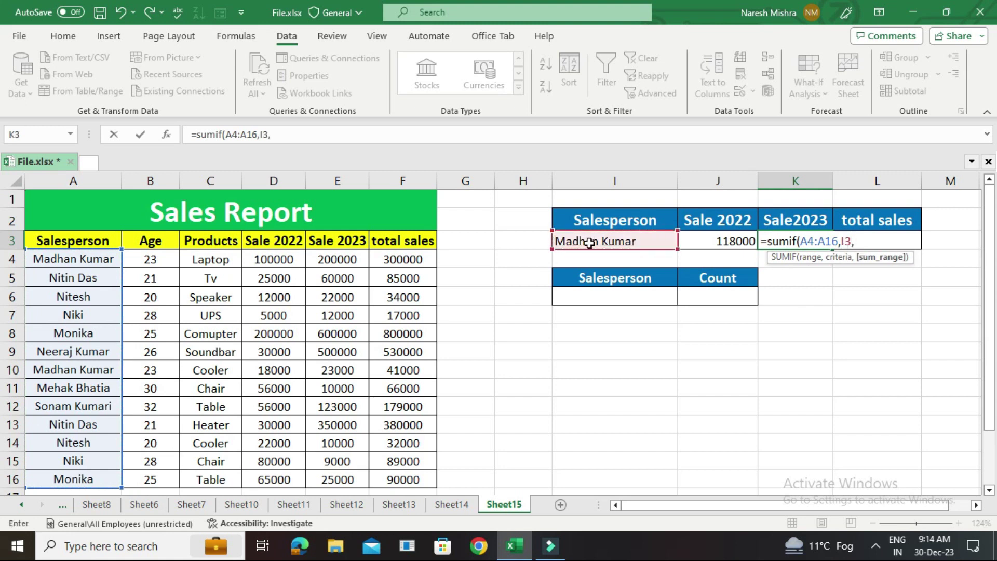
pyautogui.click(340, 266)
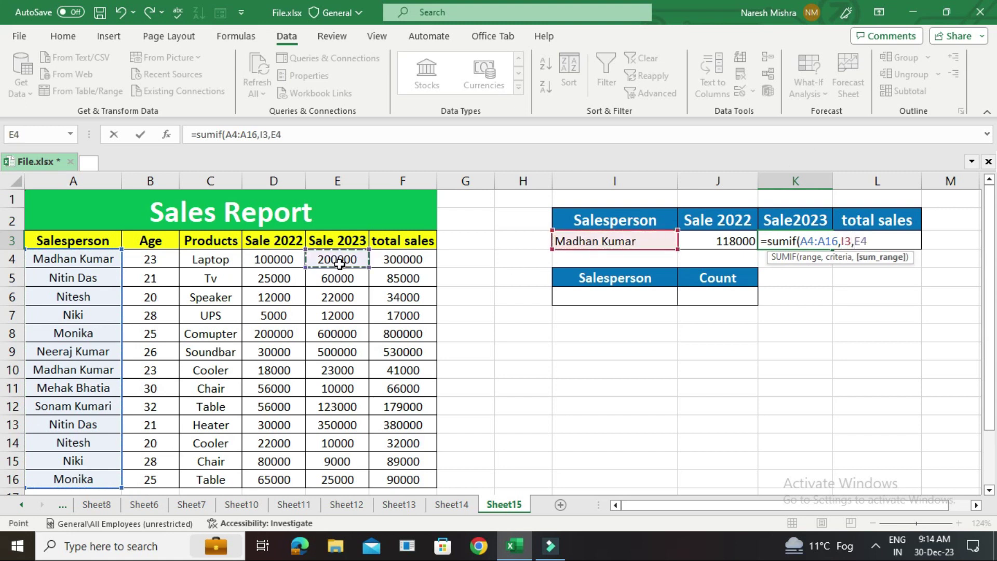
pyautogui.moveTo(337, 400); pyautogui.dragTo(339, 480)
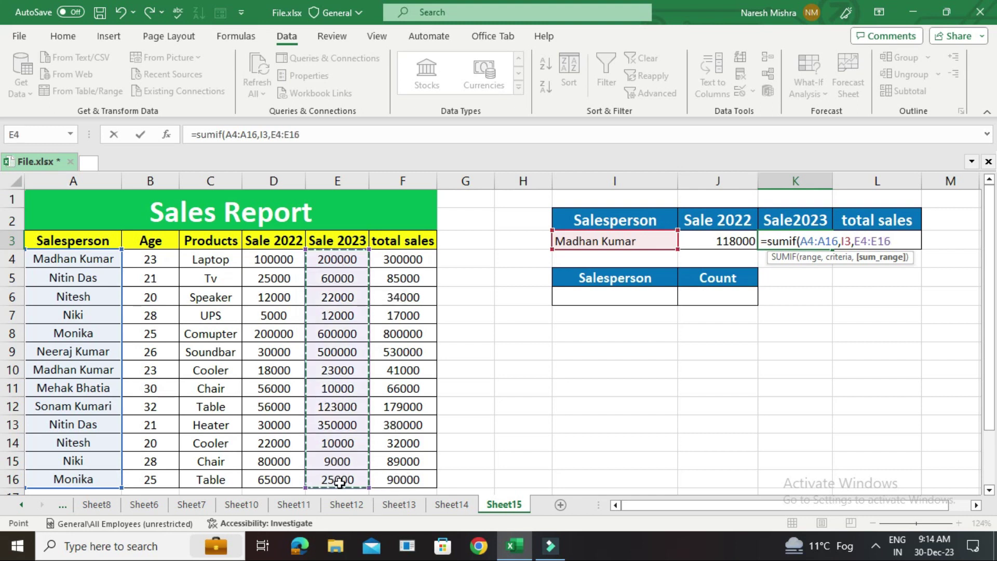
pyautogui.write(')')
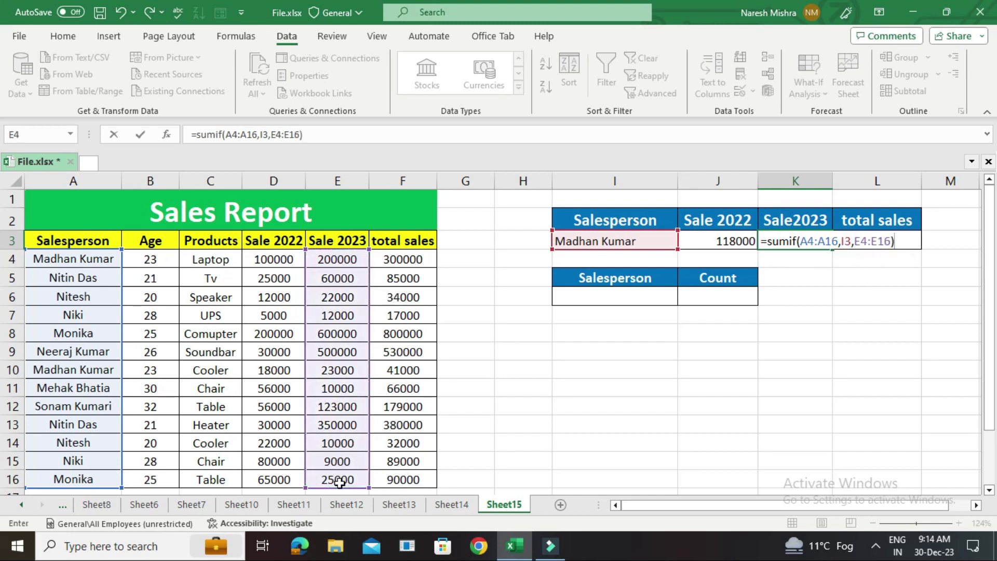
pyautogui.press('Return')
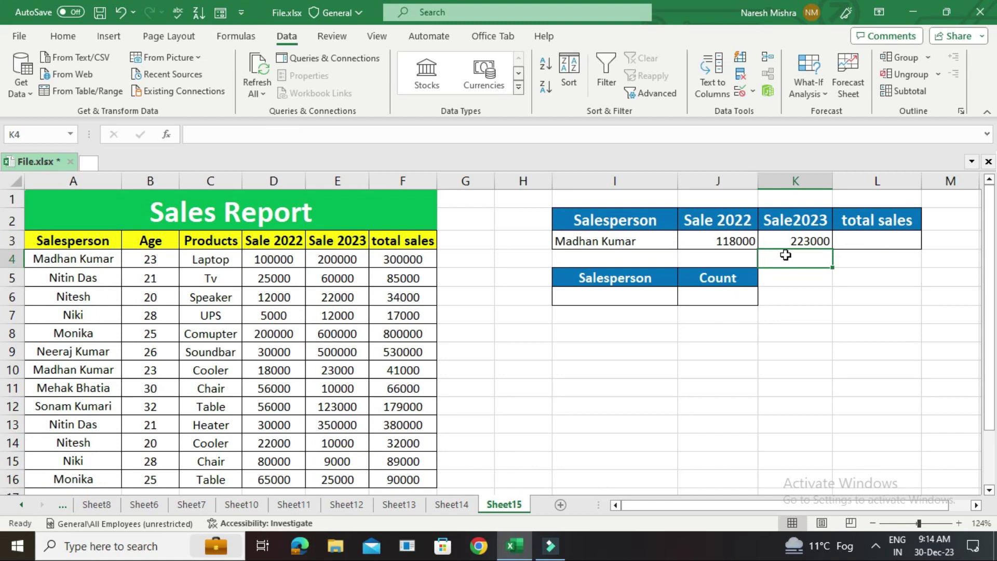
pyautogui.click(804, 241)
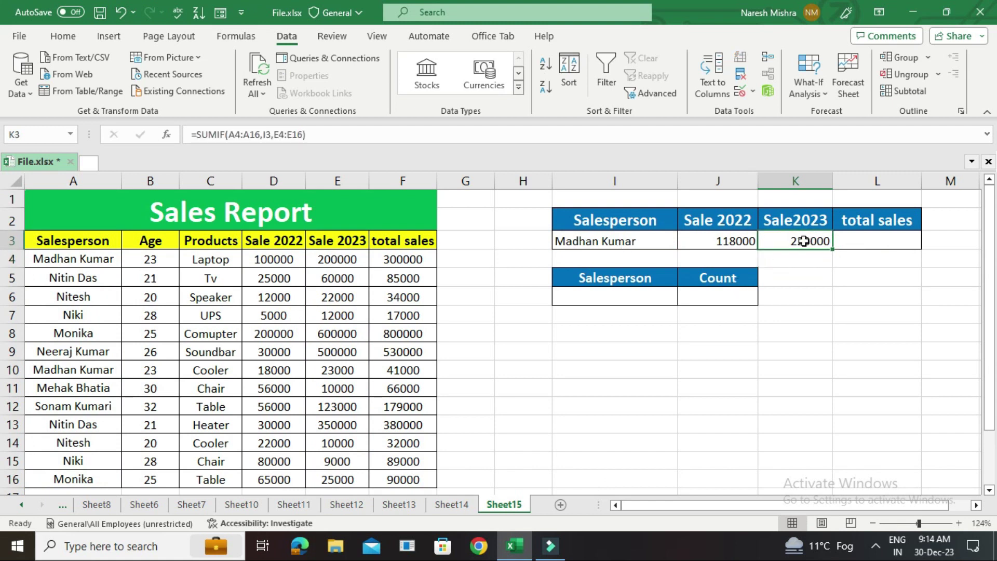
# Enter =SUM(J3:K3) in L3 to add the selected salesperson's sales for both years
pyautogui.click(876, 237)
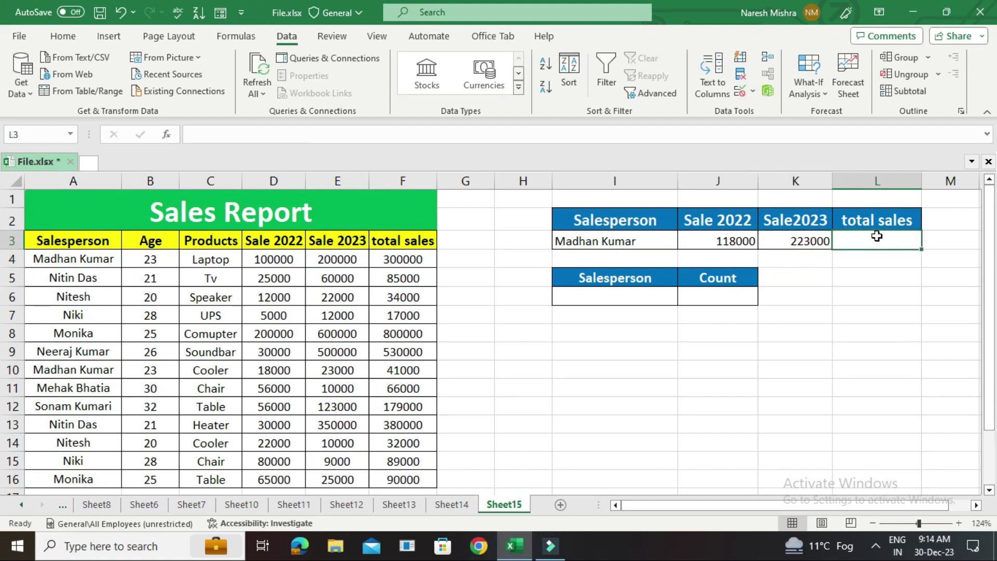
pyautogui.write('=')
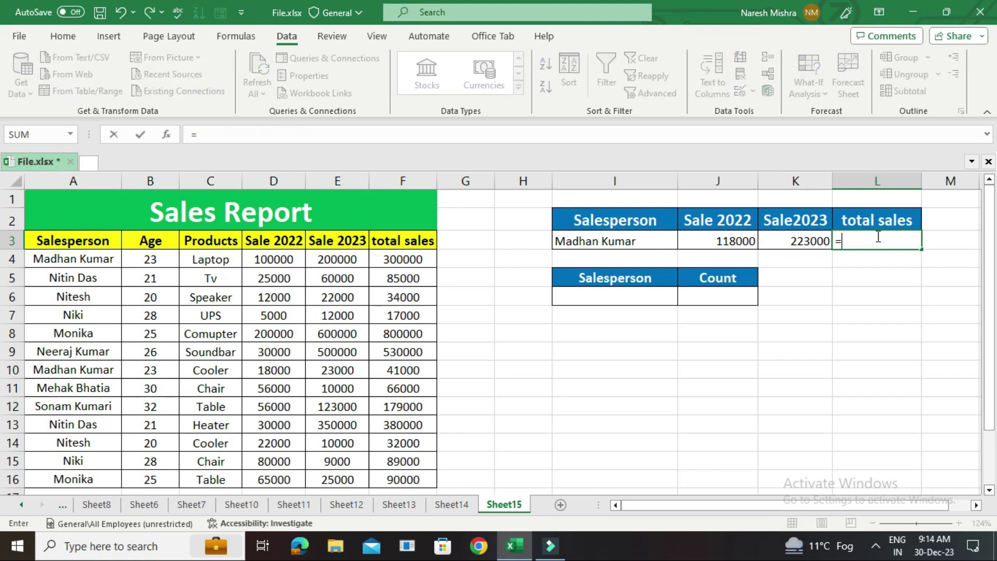
pyautogui.write('sum')
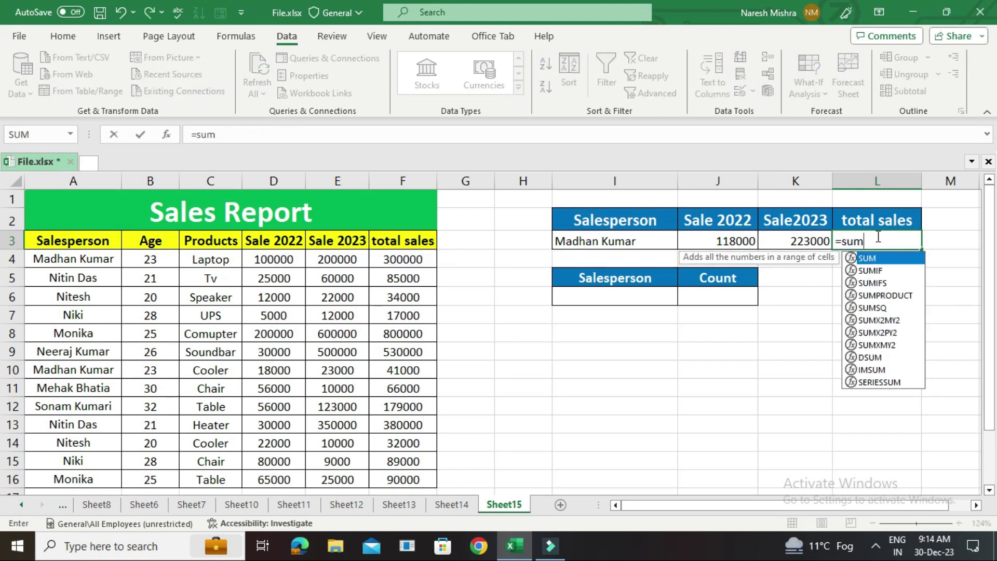
pyautogui.write('(')
pyautogui.click(711, 242)
pyautogui.moveTo(712, 242); pyautogui.dragTo(779, 244)
pyautogui.press('Return')
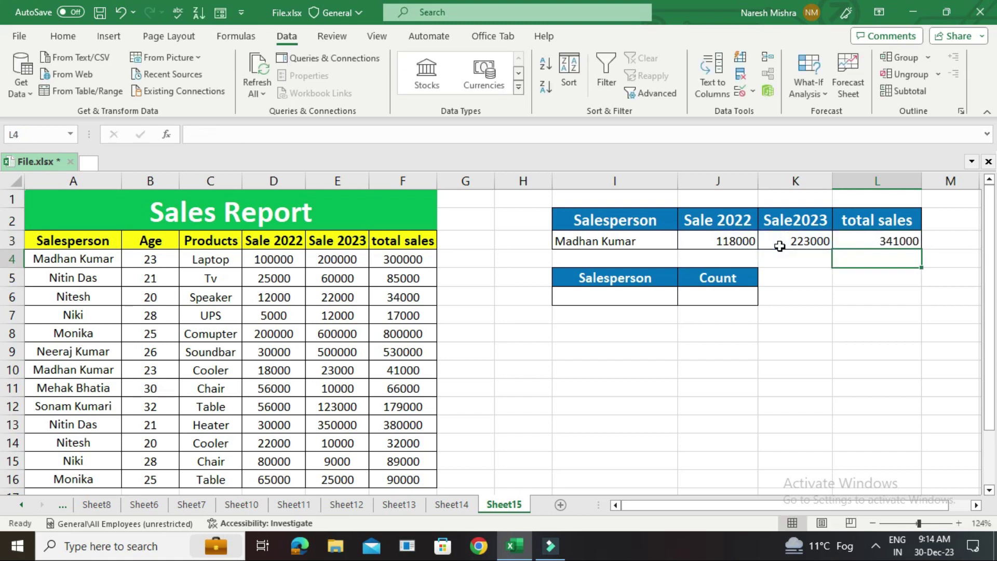
# Switch the I3 dropdown to the salesperson listed in A5
pyautogui.click(675, 238)
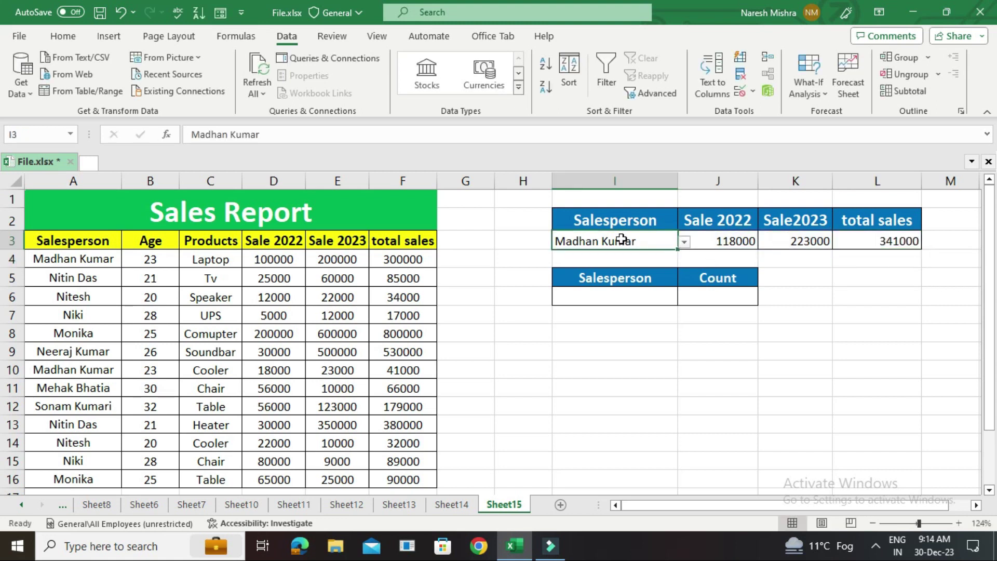
pyautogui.click(685, 242)
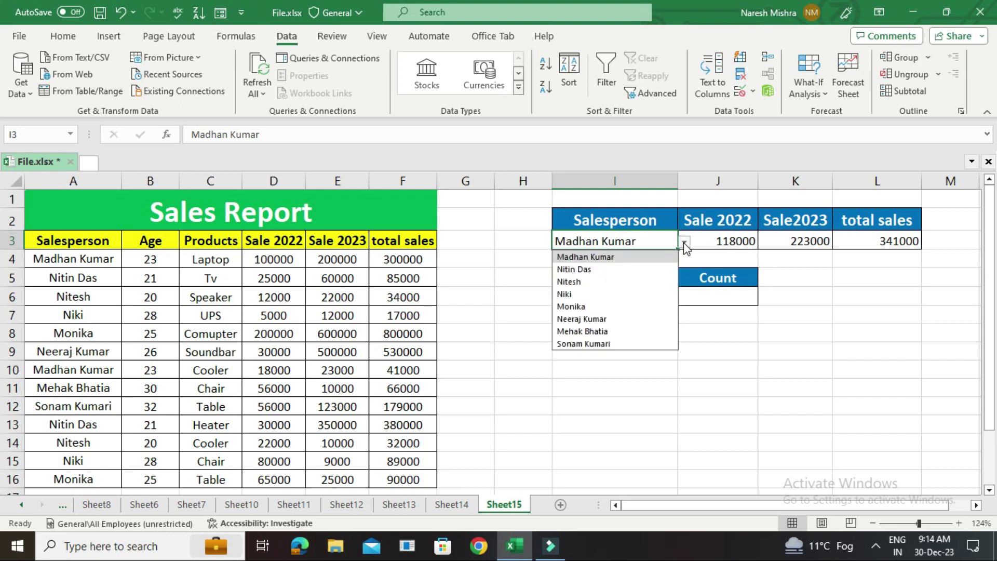
pyautogui.click(649, 269)
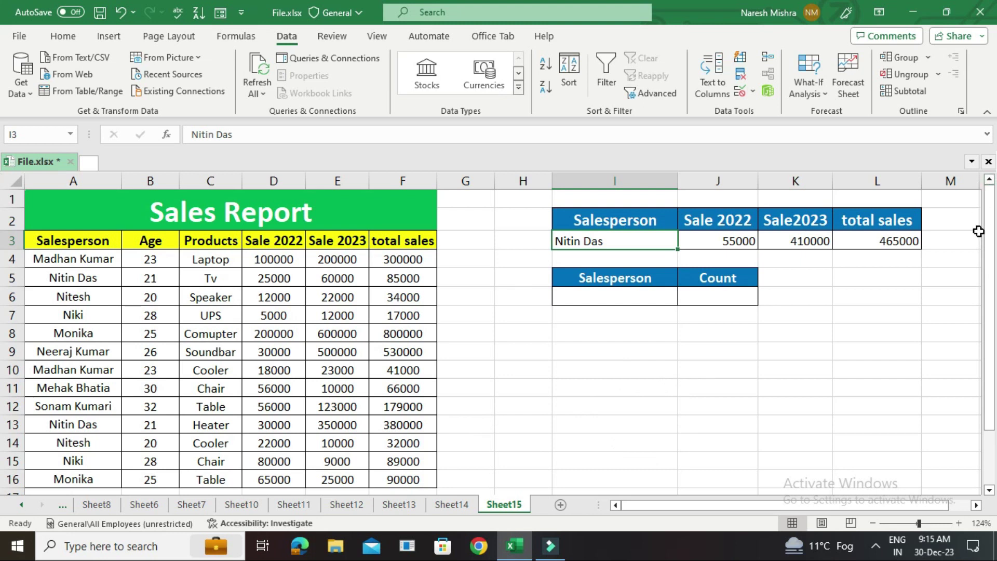
# Enter =COUNT(D4:D16) in D17 to count the Sale 2022 entries, and fill the formula across to E17
pyautogui.moveTo(989, 242); pyautogui.dragTo(996, 271)
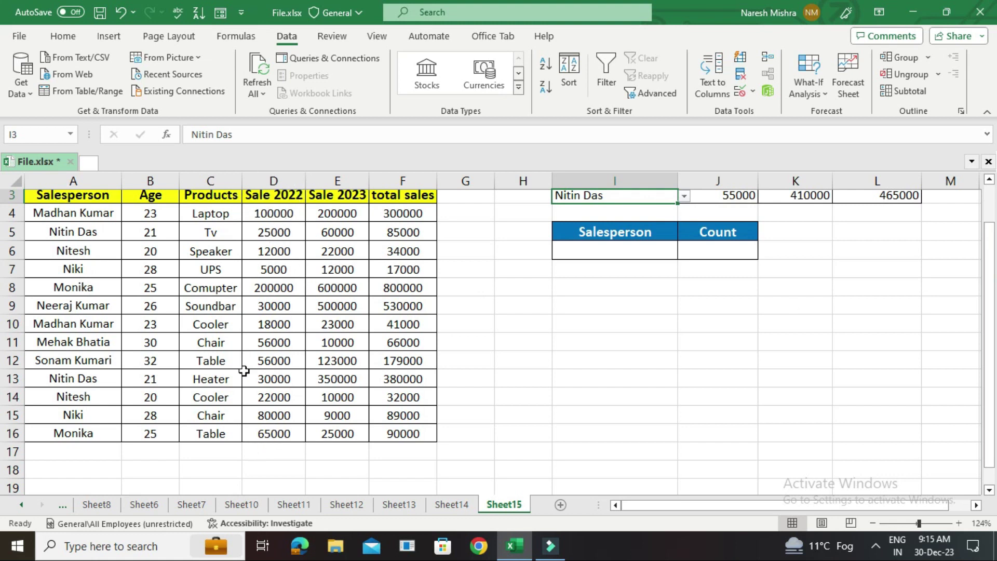
pyautogui.doubleClick(254, 451)
pyautogui.write('=count')
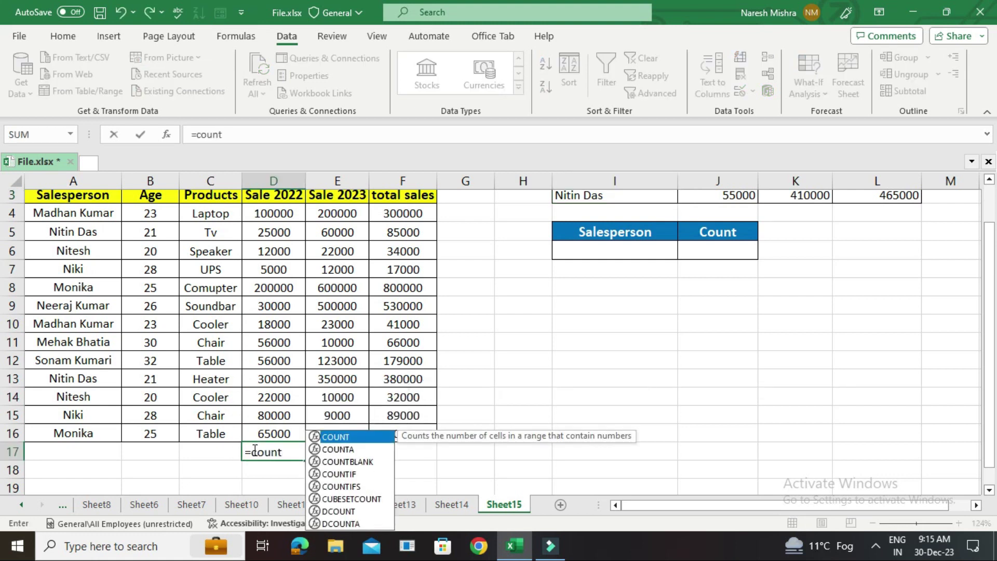
pyautogui.write('(')
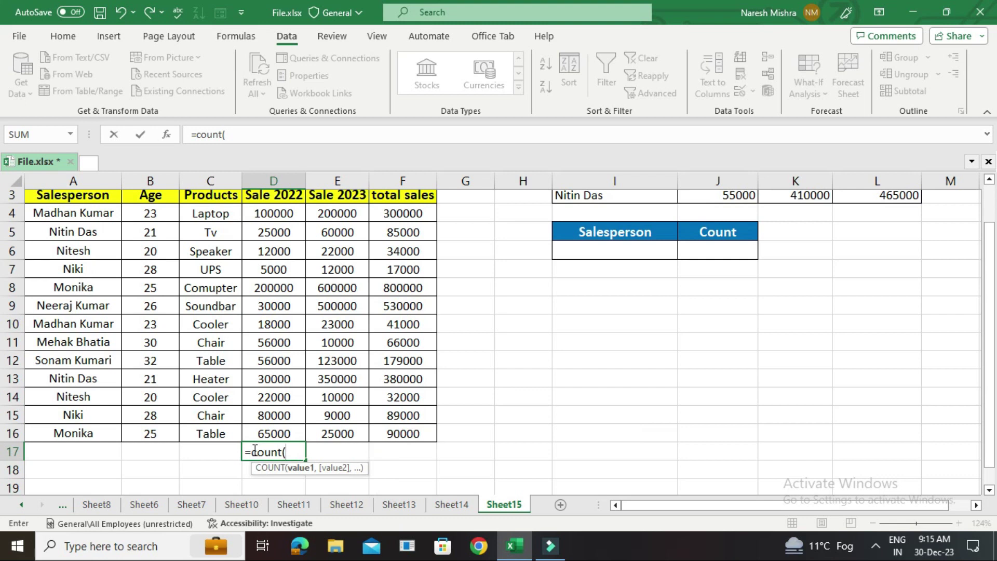
pyautogui.click(264, 213)
pyautogui.moveTo(265, 214); pyautogui.dragTo(270, 431)
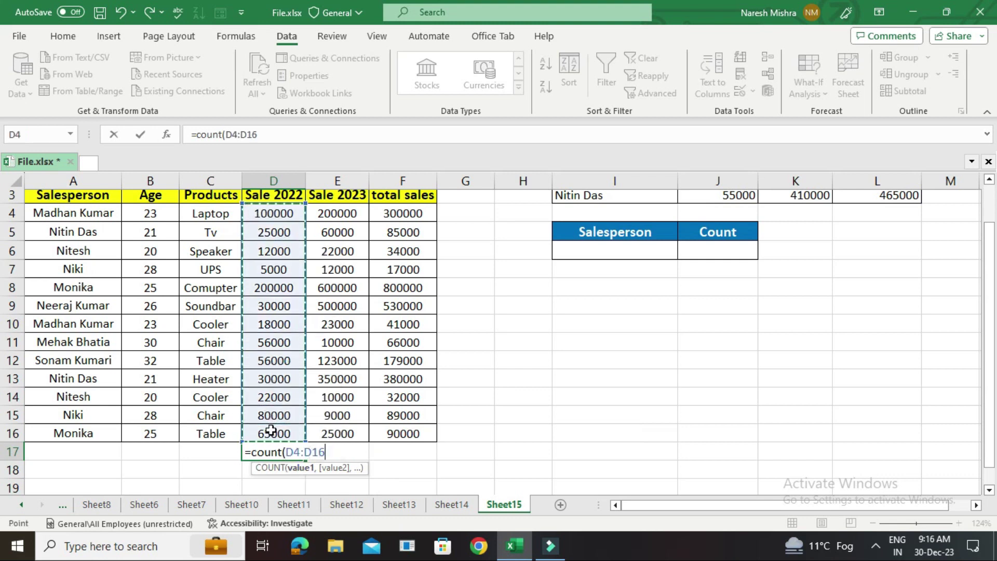
pyautogui.write(')')
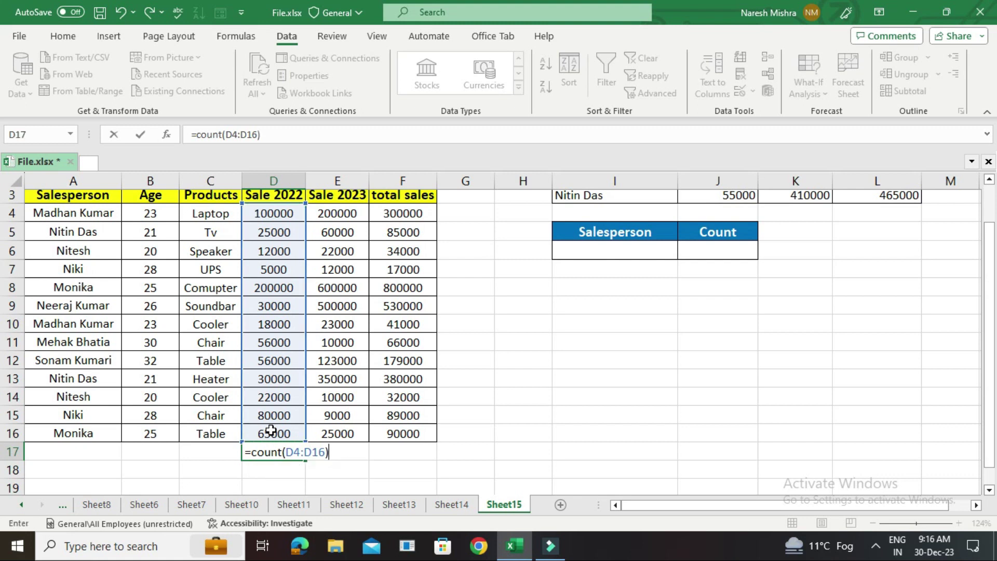
pyautogui.press('Return')
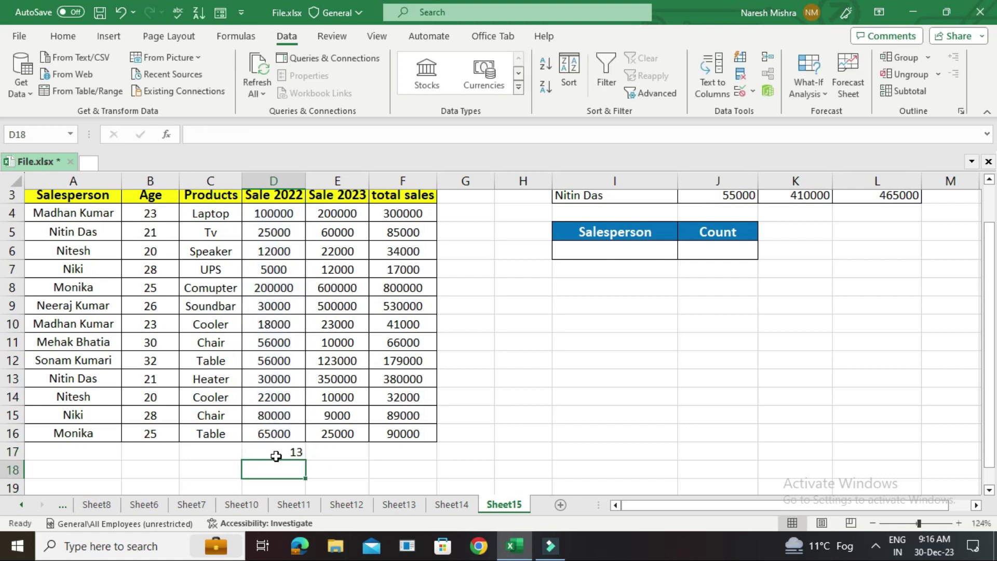
pyautogui.click(276, 455)
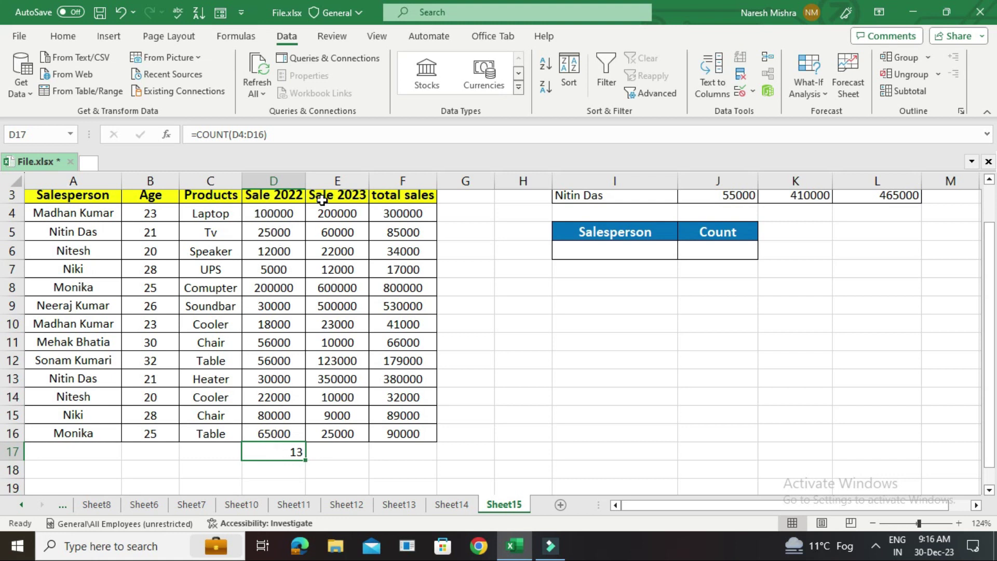
pyautogui.moveTo(304, 460); pyautogui.dragTo(349, 457)
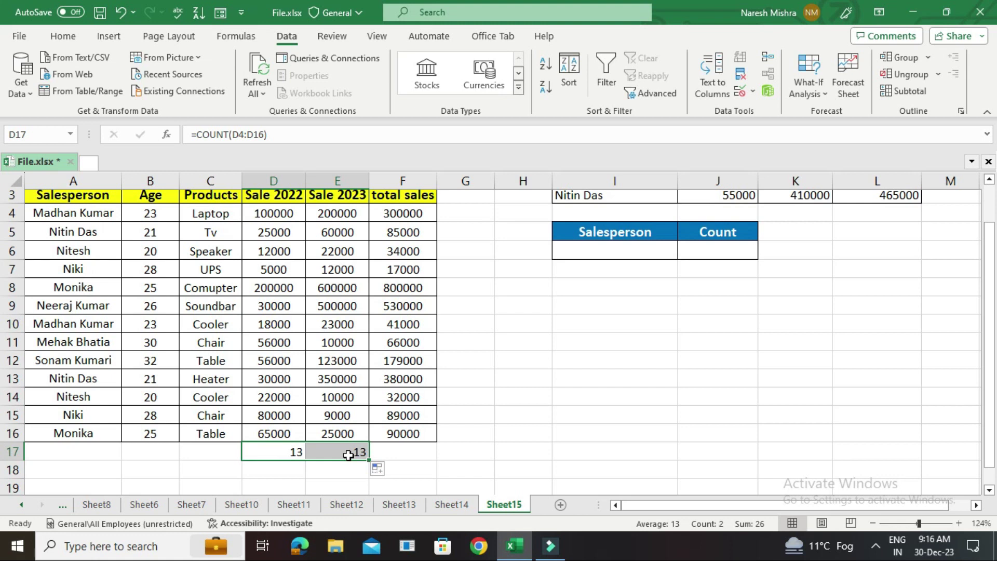
# Enter =COUNT(A4:A16) in A17 to try counting the names in the Salesperson column
pyautogui.click(51, 448)
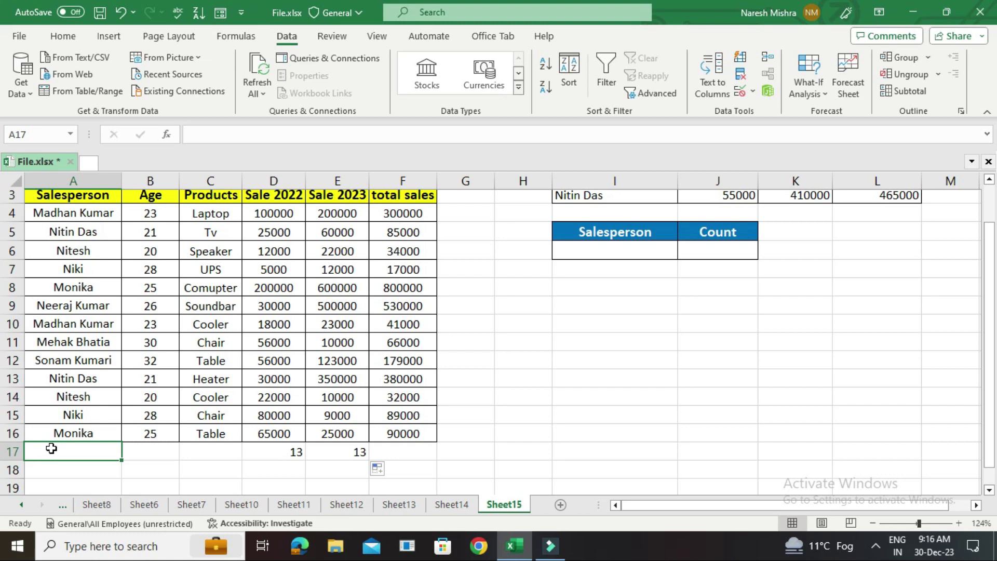
pyautogui.write('=count')
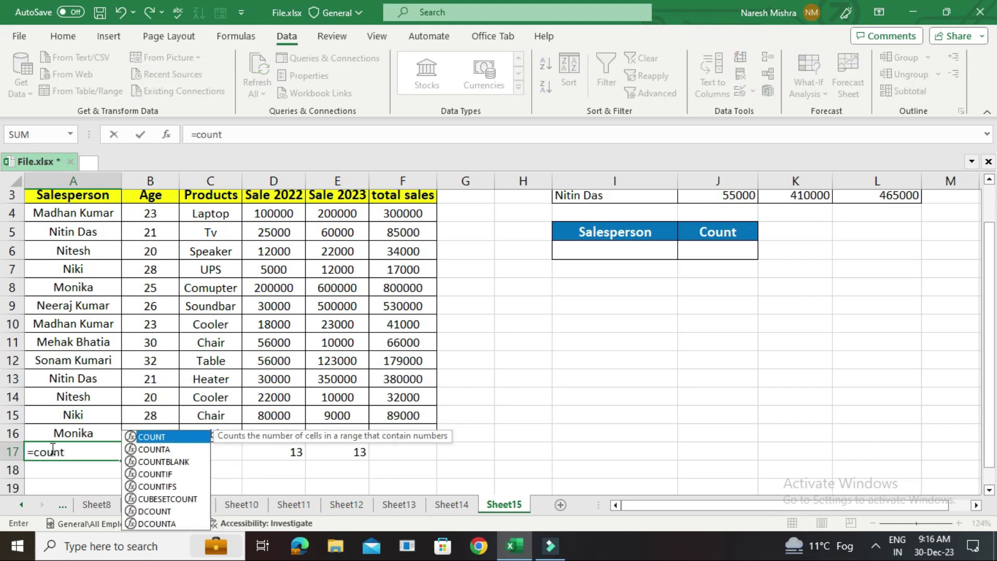
pyautogui.write('(')
pyautogui.moveTo(95, 214); pyautogui.dragTo(74, 430)
pyautogui.write(')')
pyautogui.press('Return')
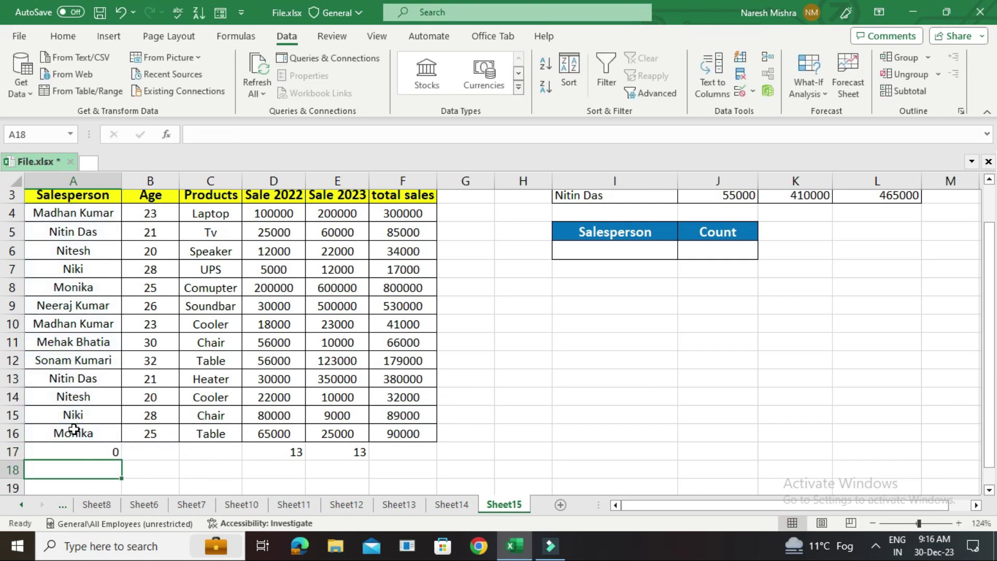
# Change the formula in A17 to =COUNTA(A4:A16) to count the text entries in the Salesperson column
pyautogui.click(86, 448)
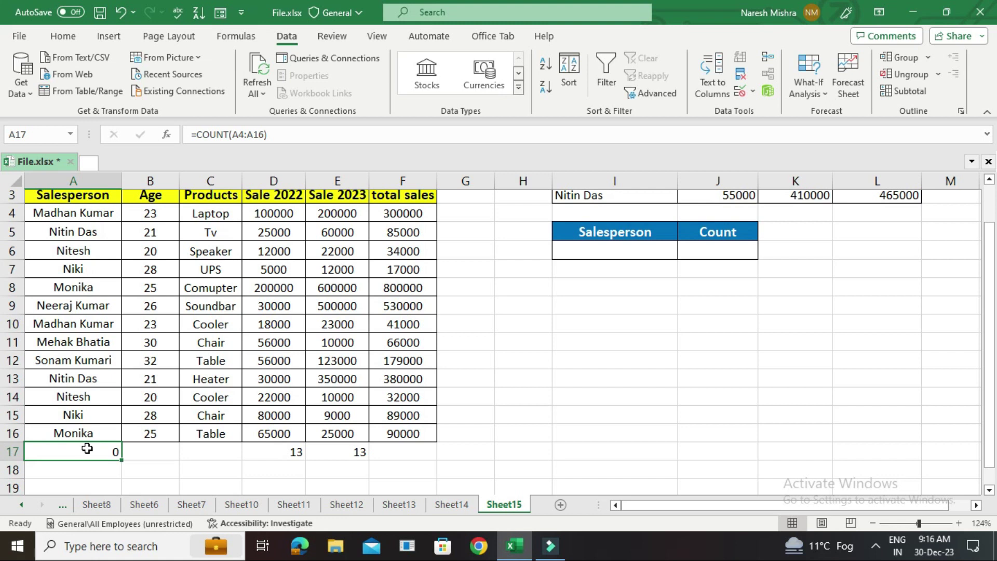
pyautogui.doubleClick(86, 448)
pyautogui.click(75, 451)
pyautogui.write('A')
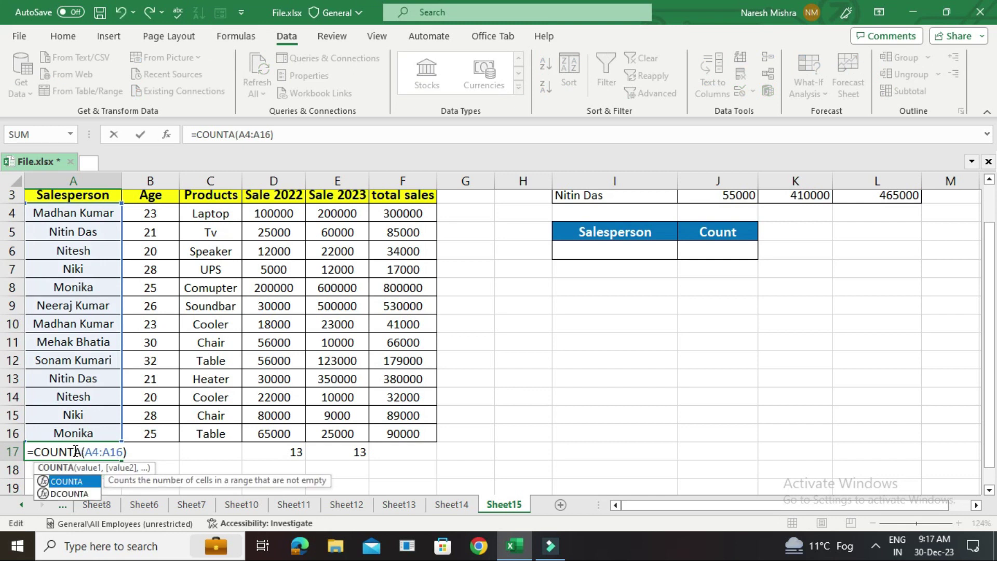
pyautogui.press('Return')
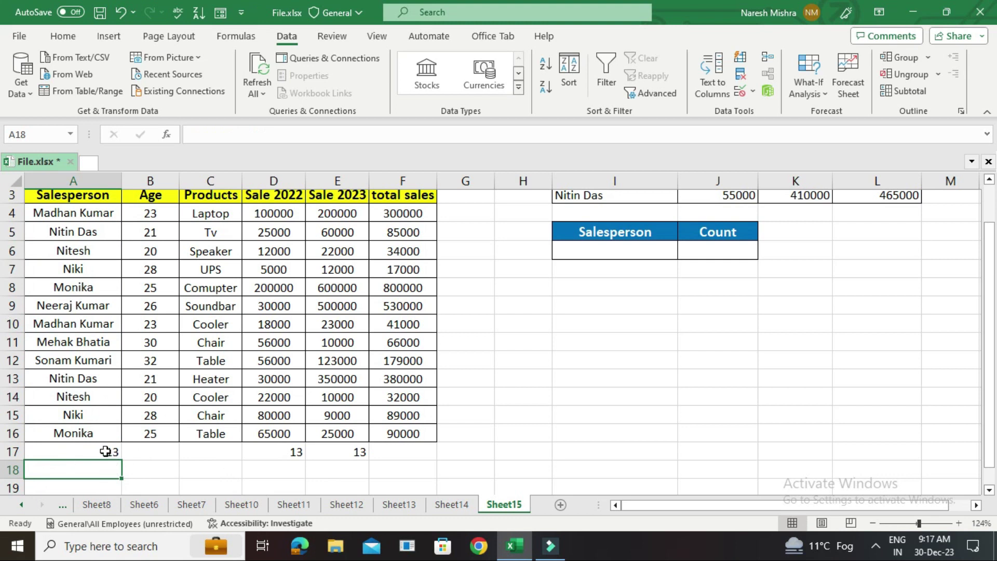
pyautogui.click(106, 451)
pyautogui.doubleClick(106, 451)
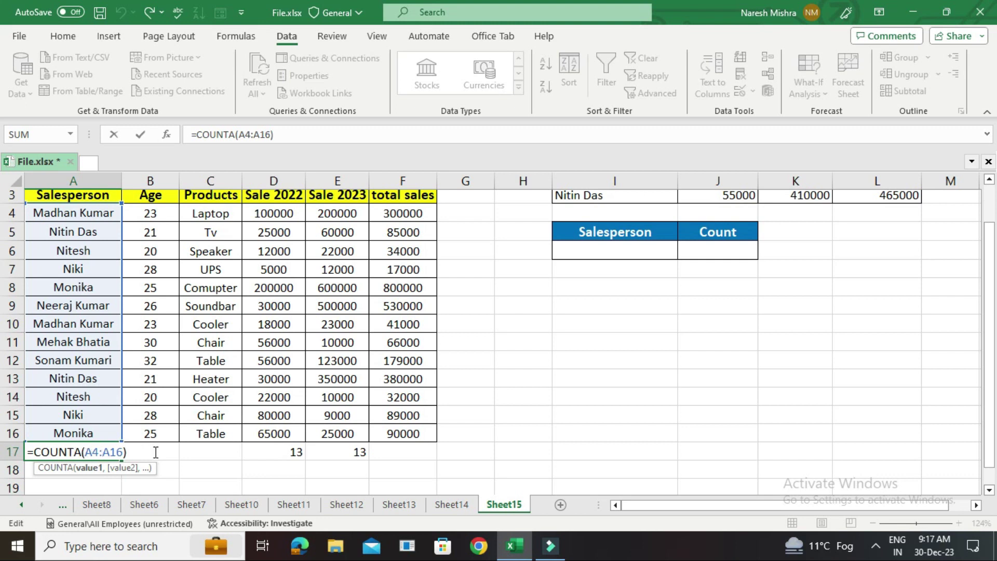
pyautogui.press('End')
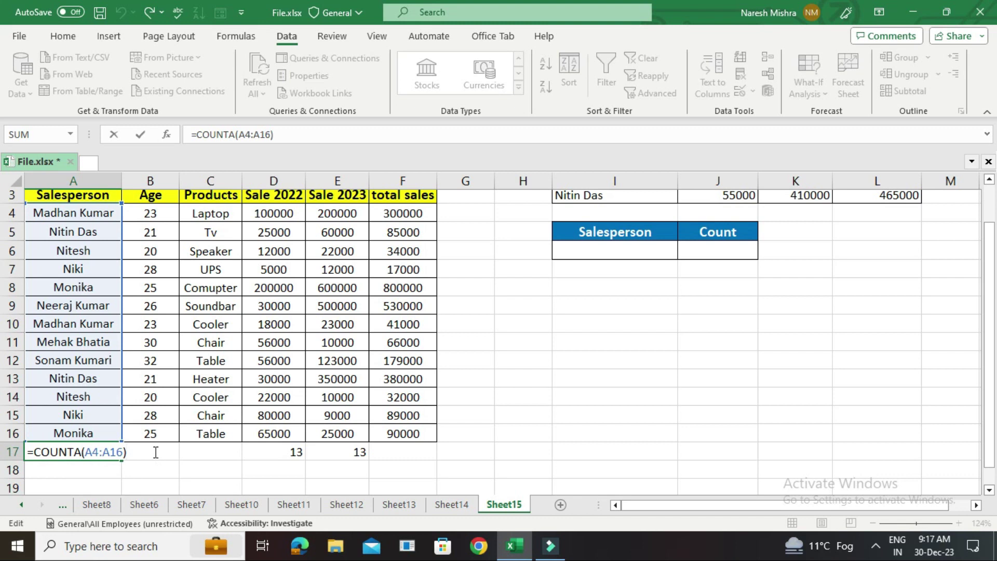
pyautogui.press('Return')
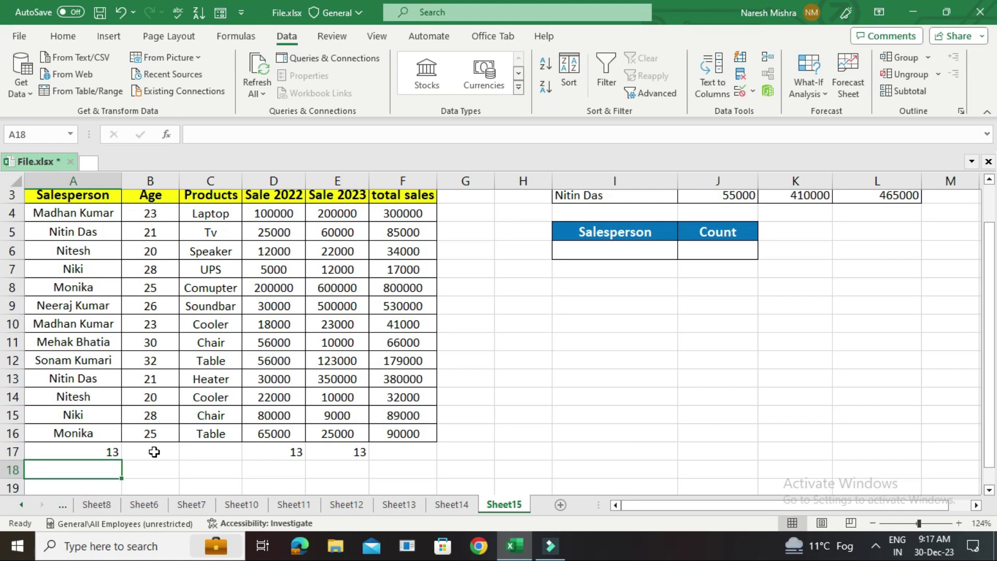
pyautogui.click(92, 452)
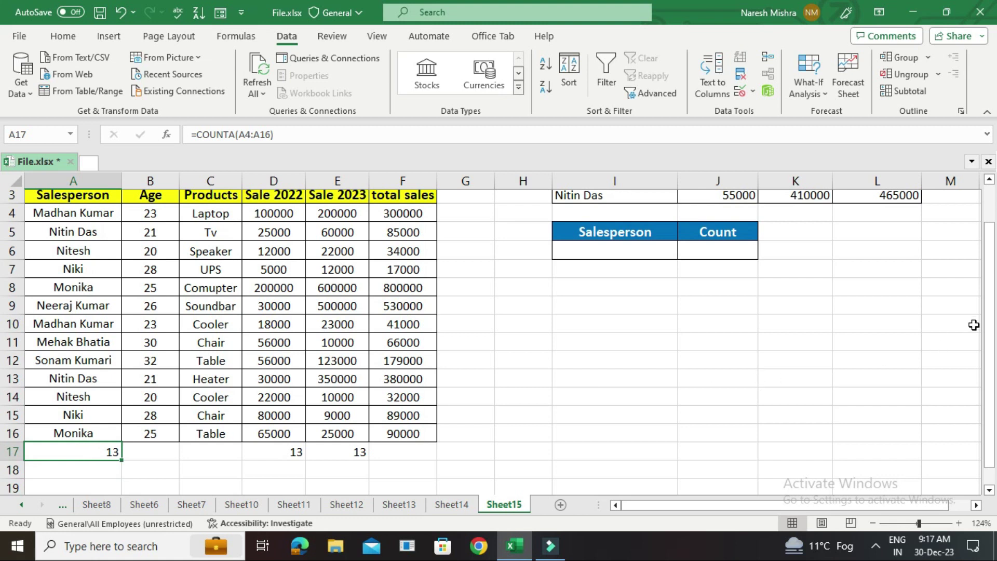
# Add a list data validation to I6 with =$A$4:$A$16 as the source, and check the resulting dropdown
pyautogui.moveTo(988, 324); pyautogui.dragTo(988, 286)
pyautogui.doubleClick(637, 300)
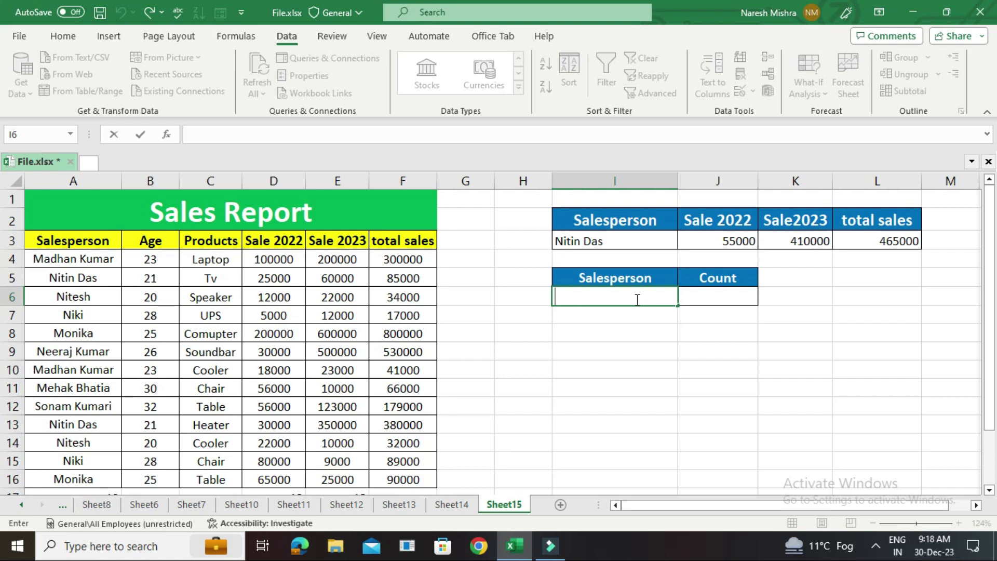
pyautogui.click(707, 294)
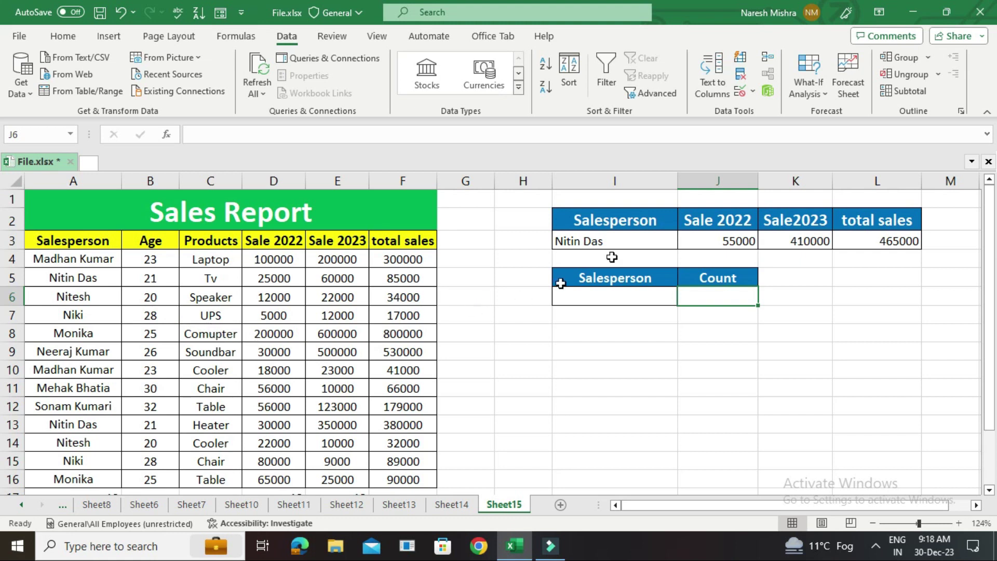
pyautogui.click(613, 295)
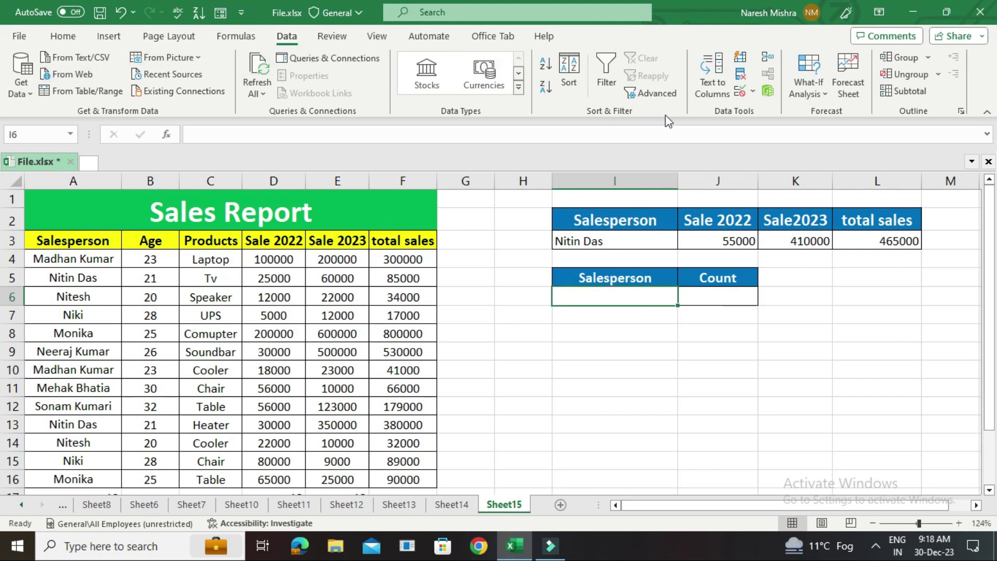
pyautogui.click(752, 92)
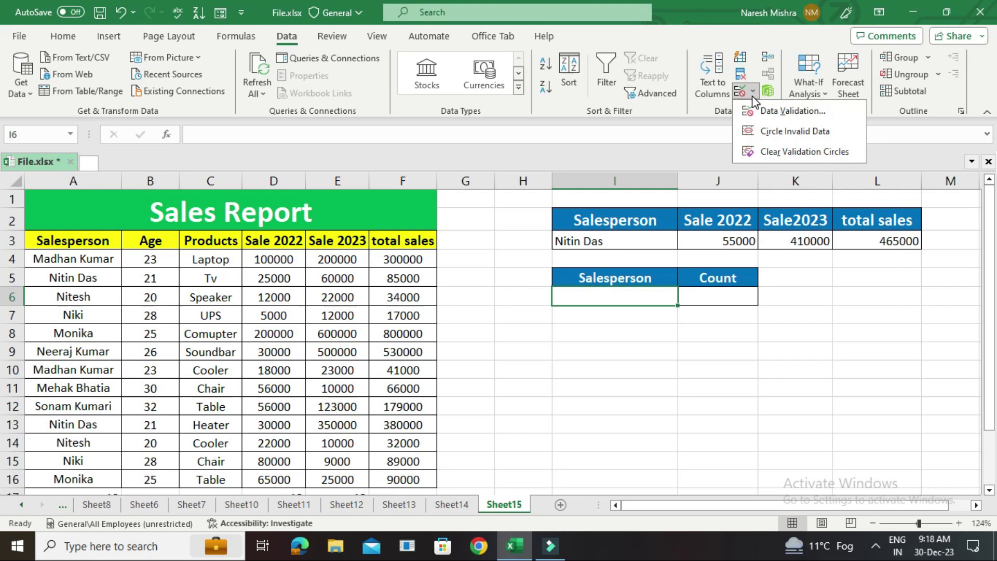
pyautogui.click(769, 110)
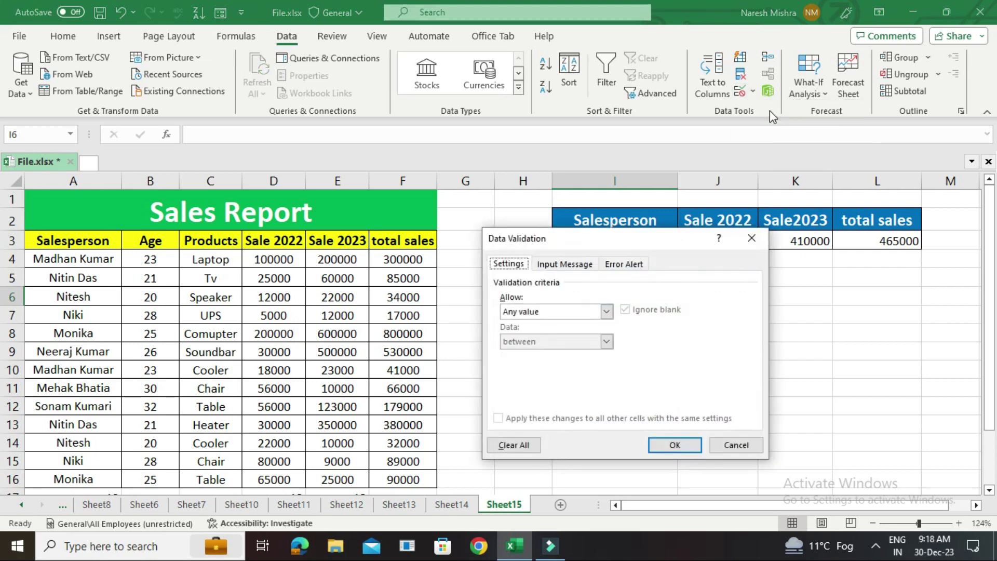
pyautogui.click(556, 313)
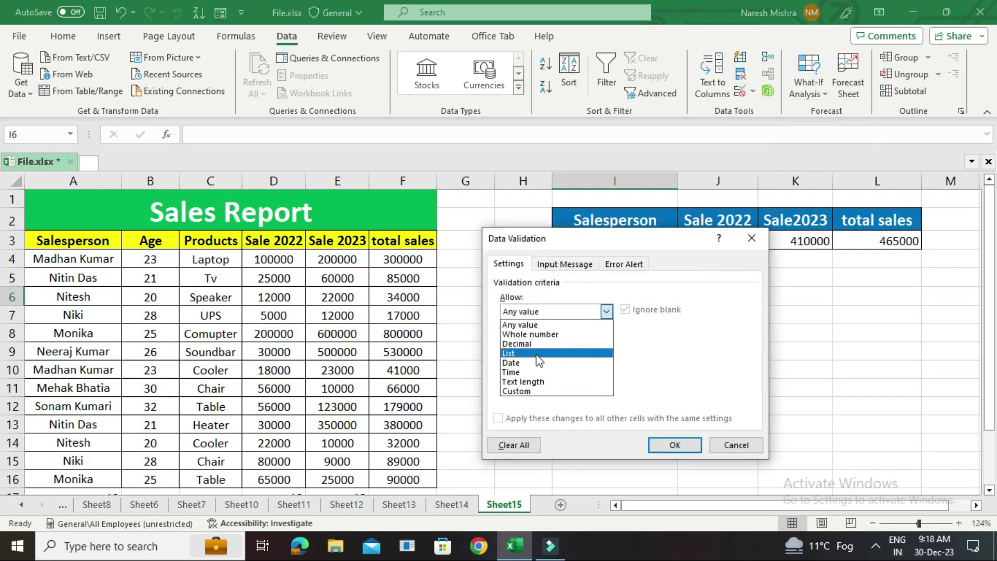
pyautogui.click(540, 353)
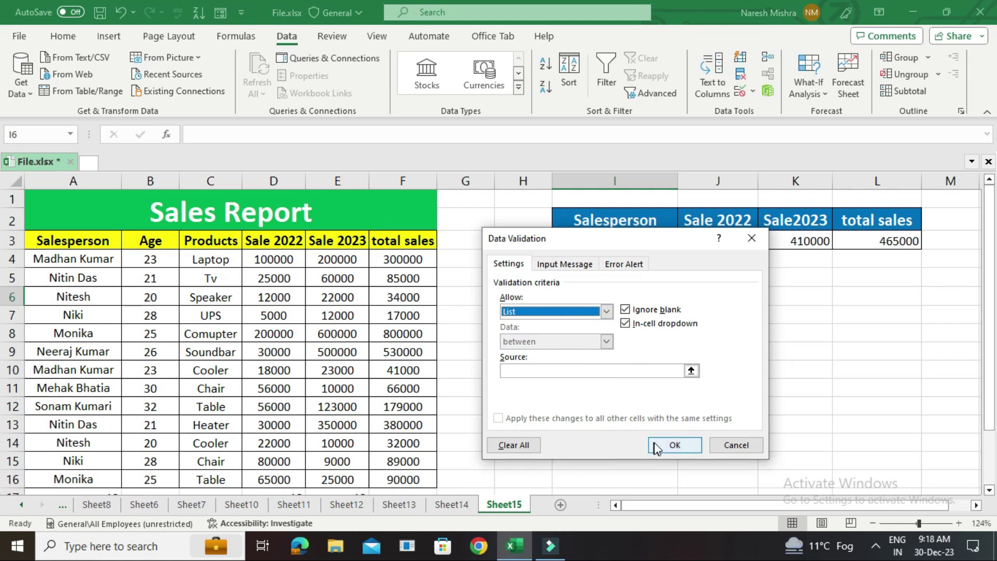
pyautogui.click(541, 370)
pyautogui.moveTo(79, 260); pyautogui.dragTo(79, 476)
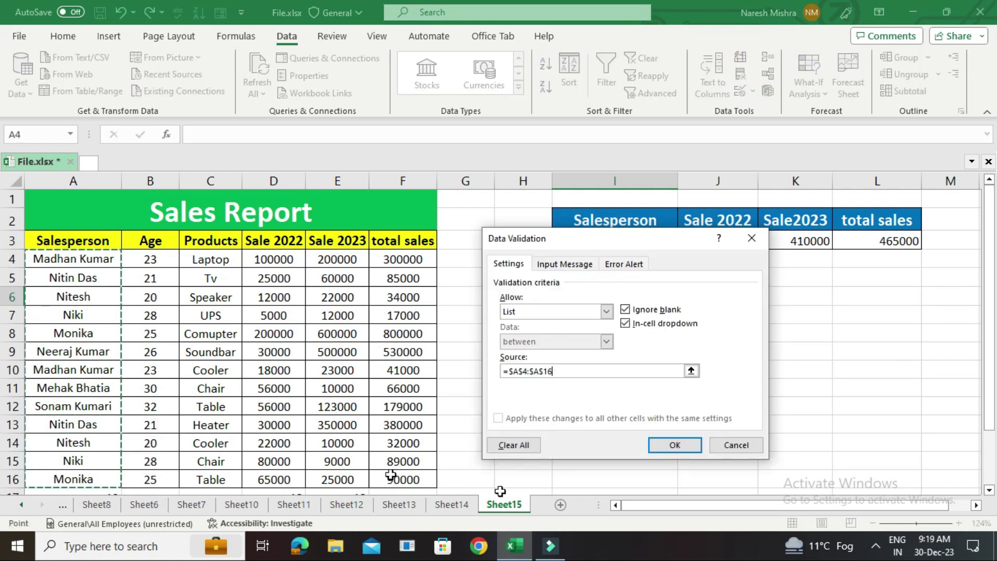
pyautogui.click(688, 444)
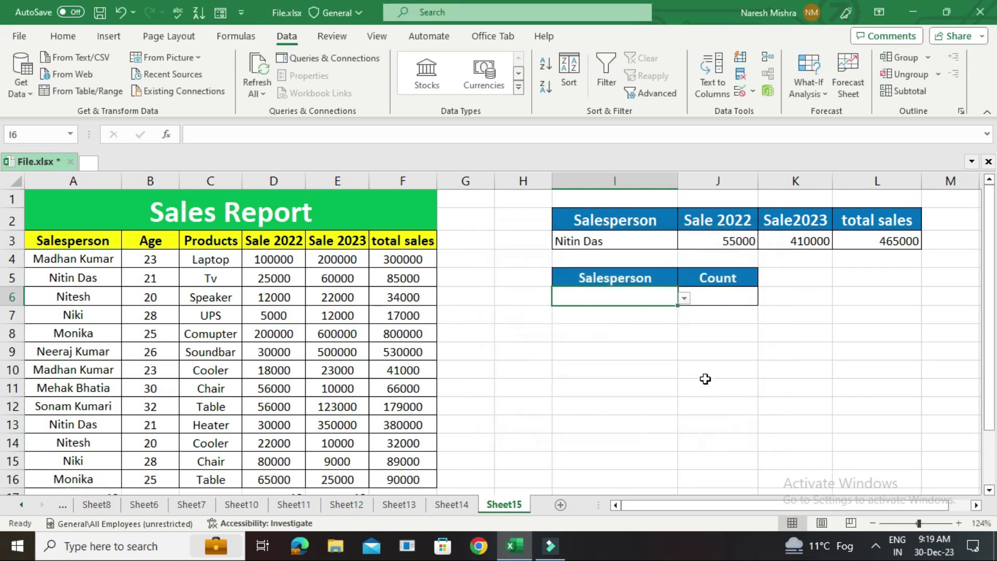
pyautogui.click(685, 300)
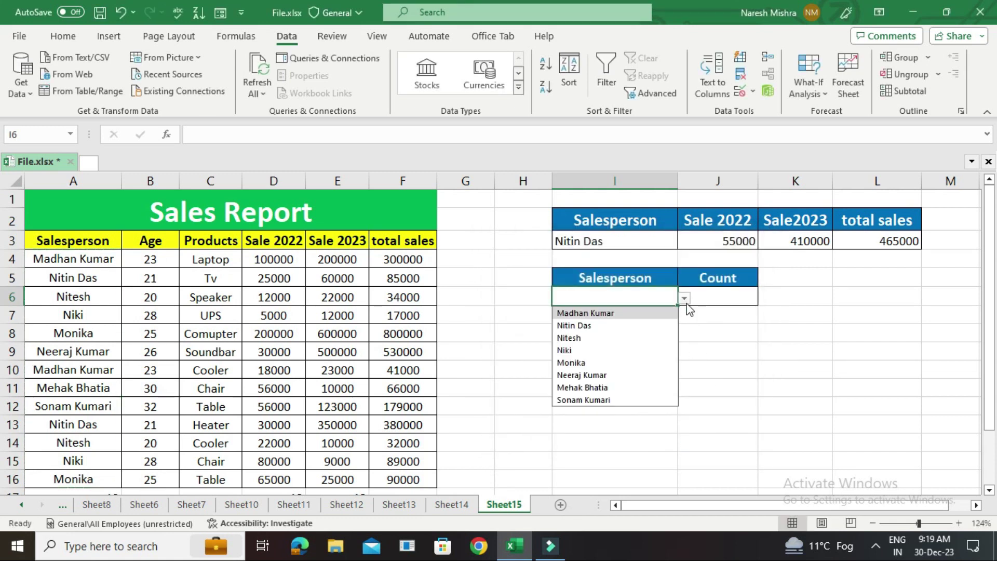
# Enter =COUNTIF(A4:A16,I6) in J6 to count how often the selected salesperson appears
pyautogui.doubleClick(725, 300)
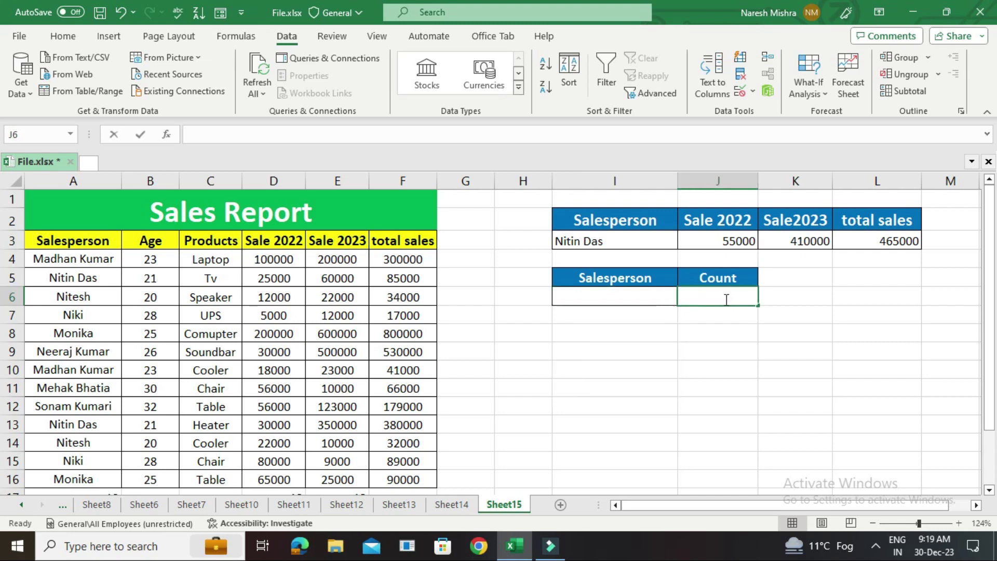
pyautogui.write('=countif(')
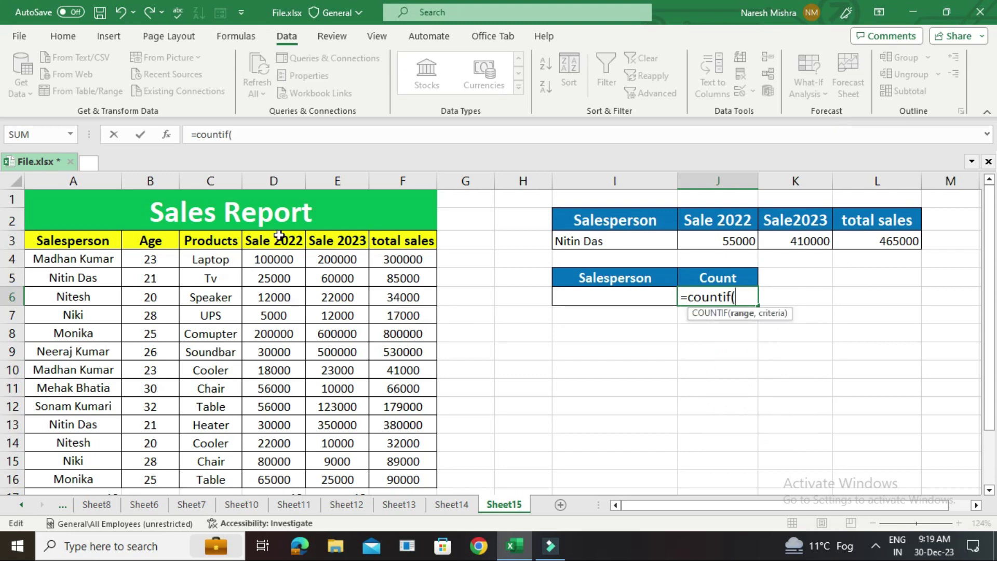
pyautogui.moveTo(89, 258); pyautogui.dragTo(86, 478)
pyautogui.write(',')
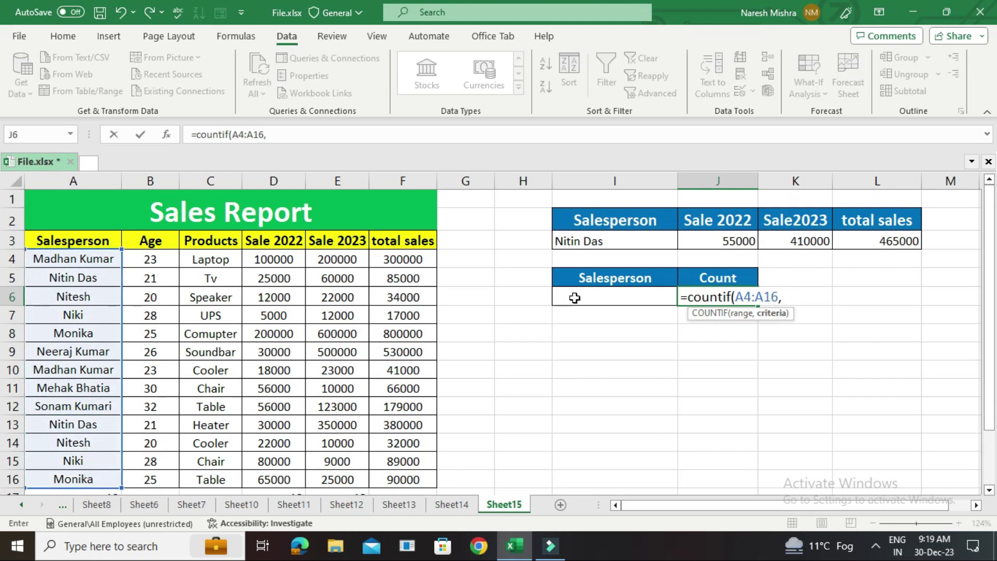
pyautogui.click(591, 297)
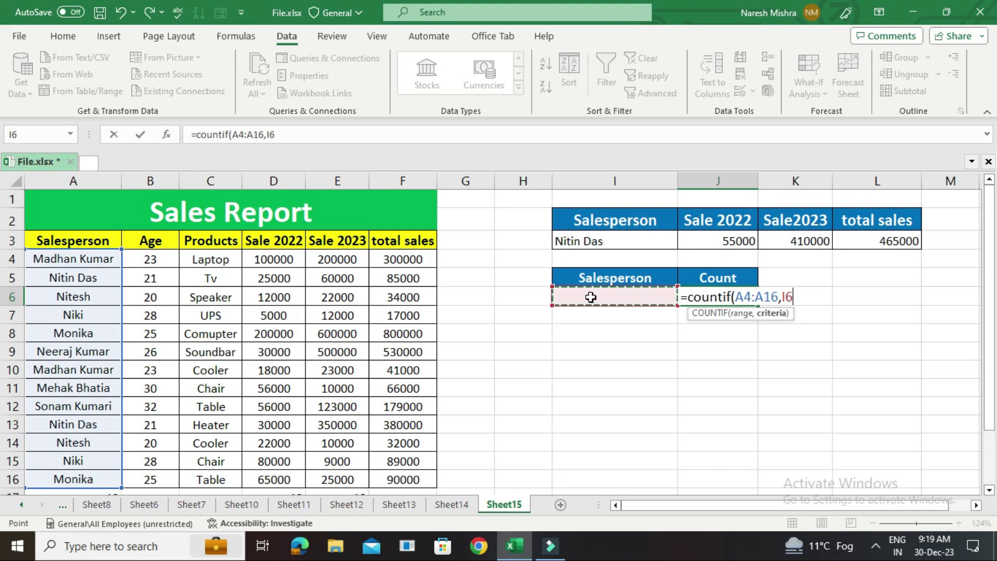
pyautogui.write(')')
pyautogui.press('Return')
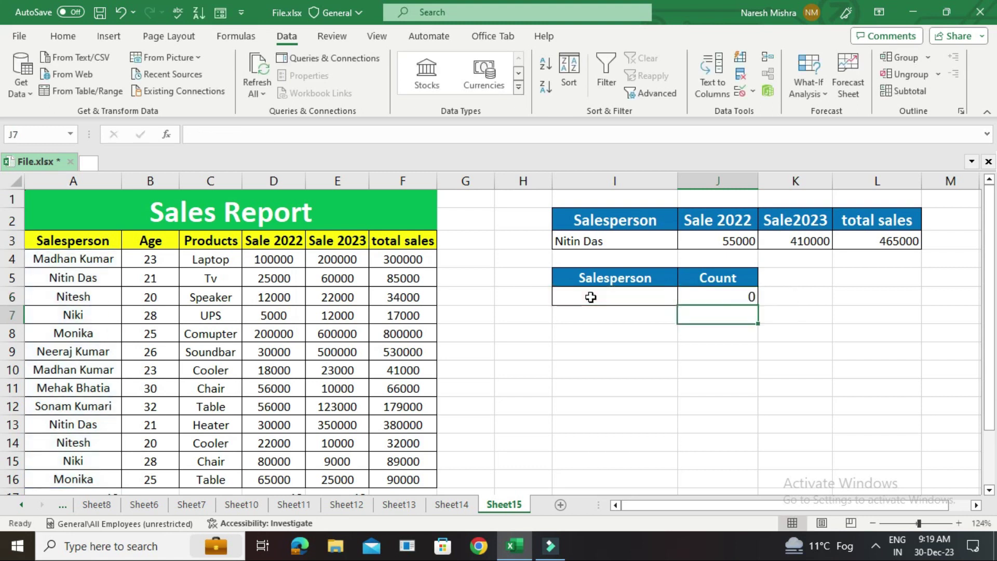
pyautogui.click(708, 296)
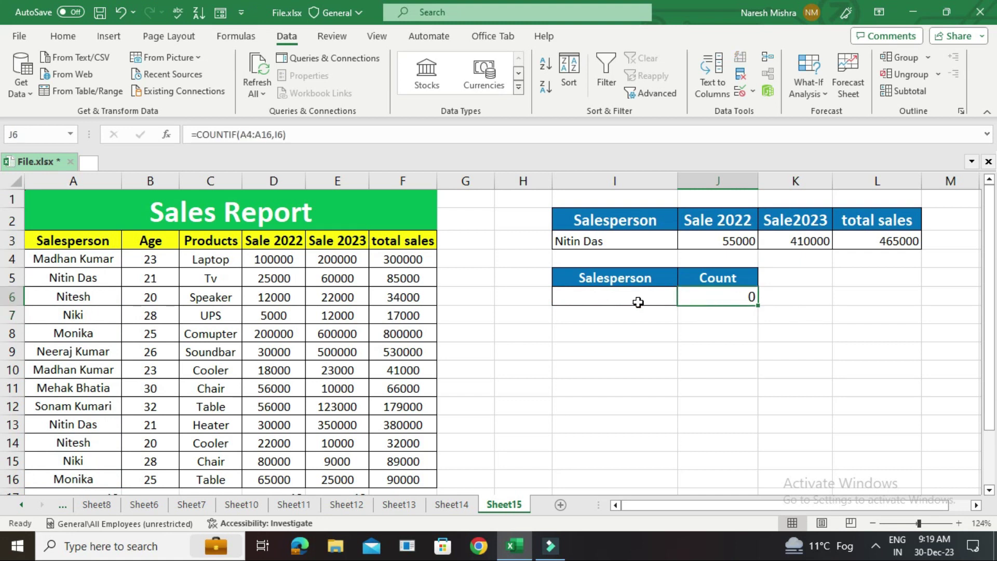
# Test the count by choosing the salespeople listed in A4, A8 and finally A7 from the I6 dropdown
pyautogui.click(637, 300)
pyautogui.click(685, 297)
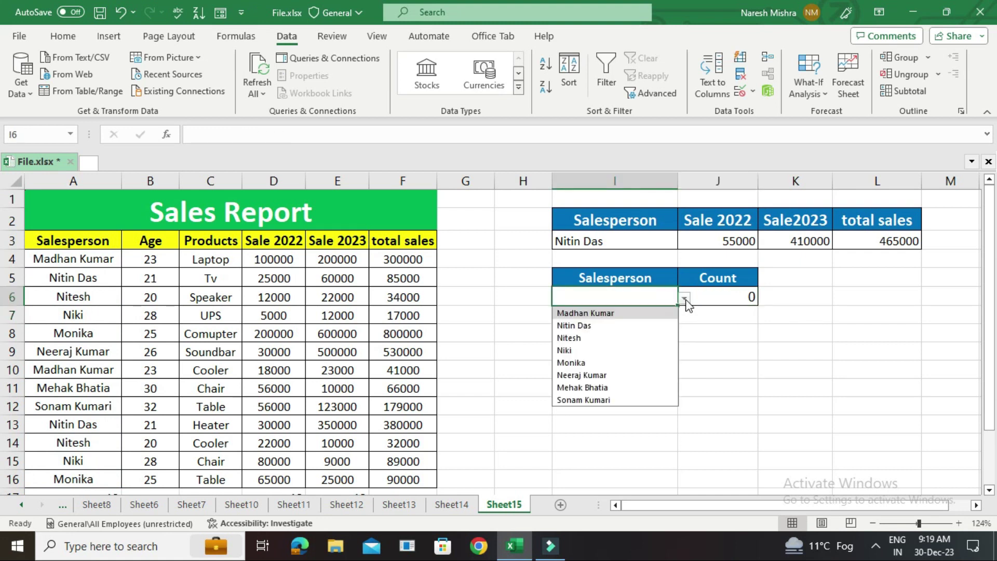
pyautogui.click(642, 313)
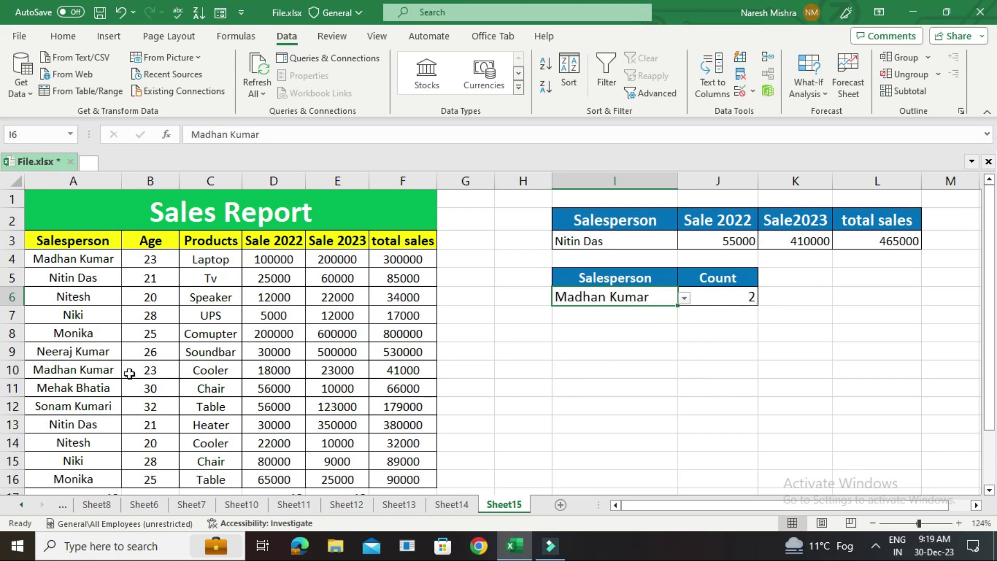
pyautogui.click(684, 298)
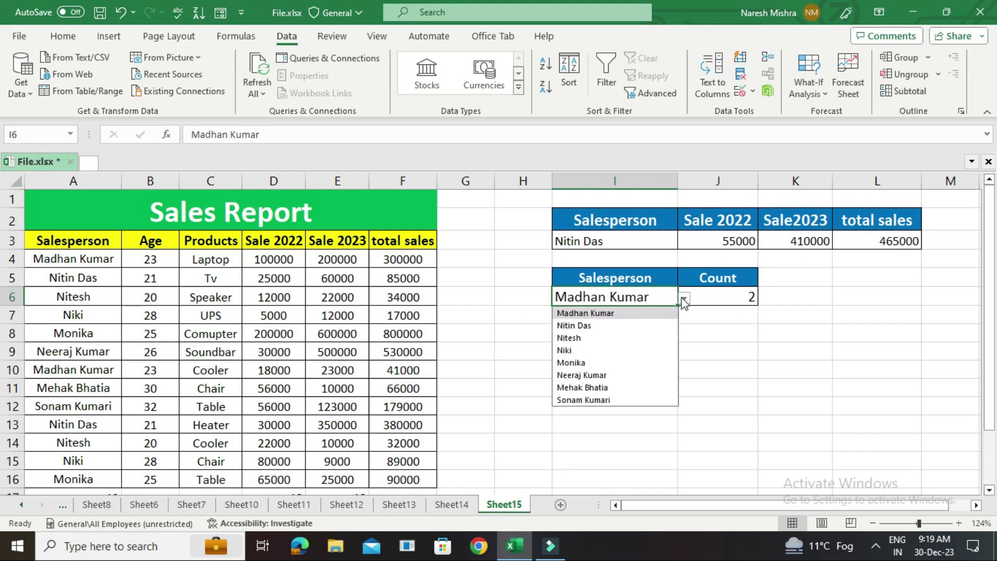
pyautogui.click(595, 363)
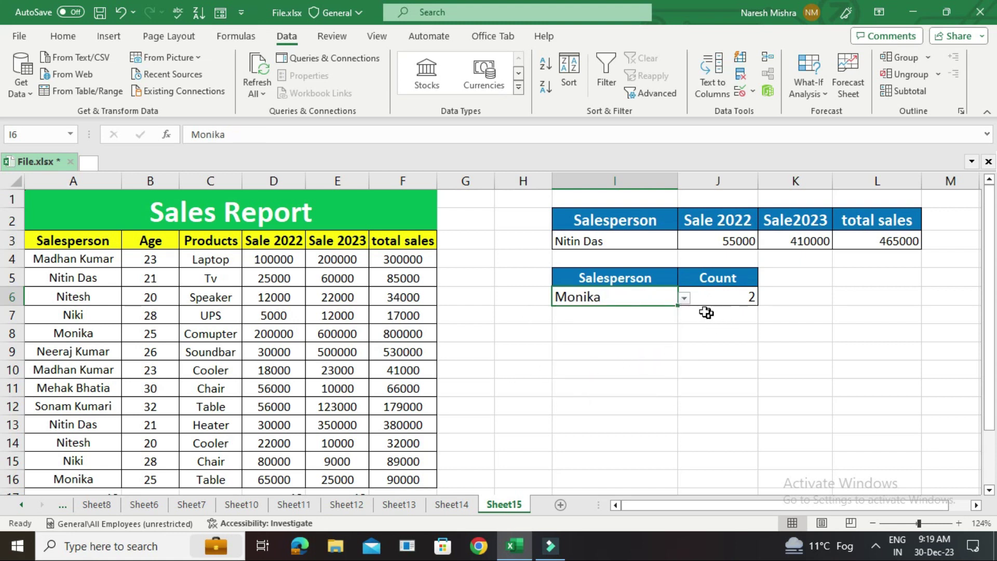
pyautogui.click(684, 298)
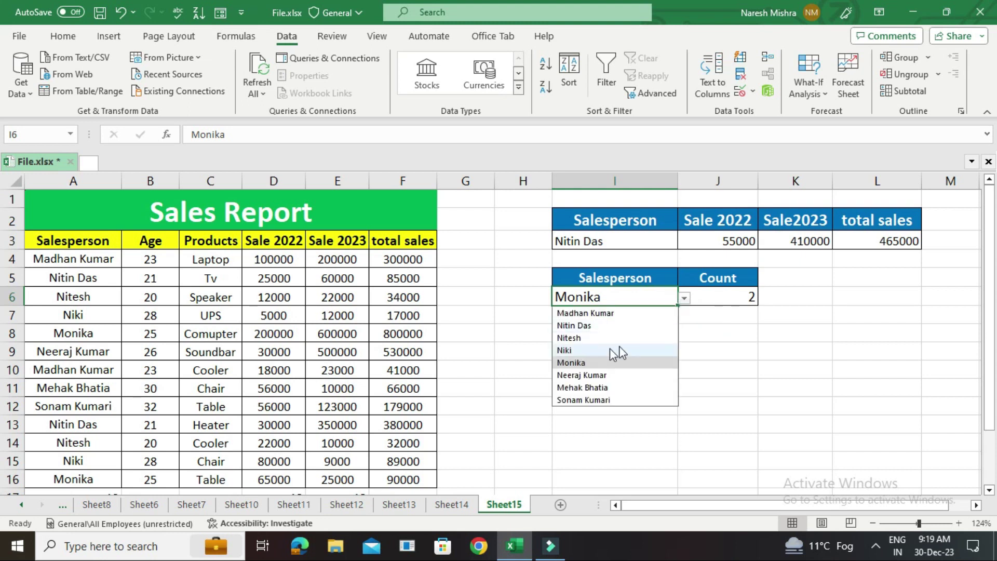
pyautogui.click(576, 350)
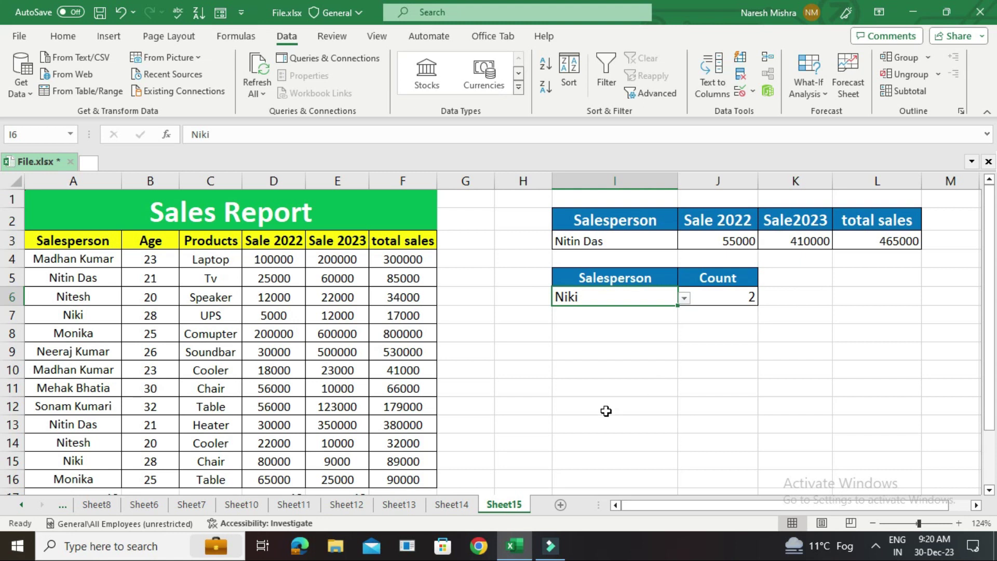
pyautogui.click(598, 337)
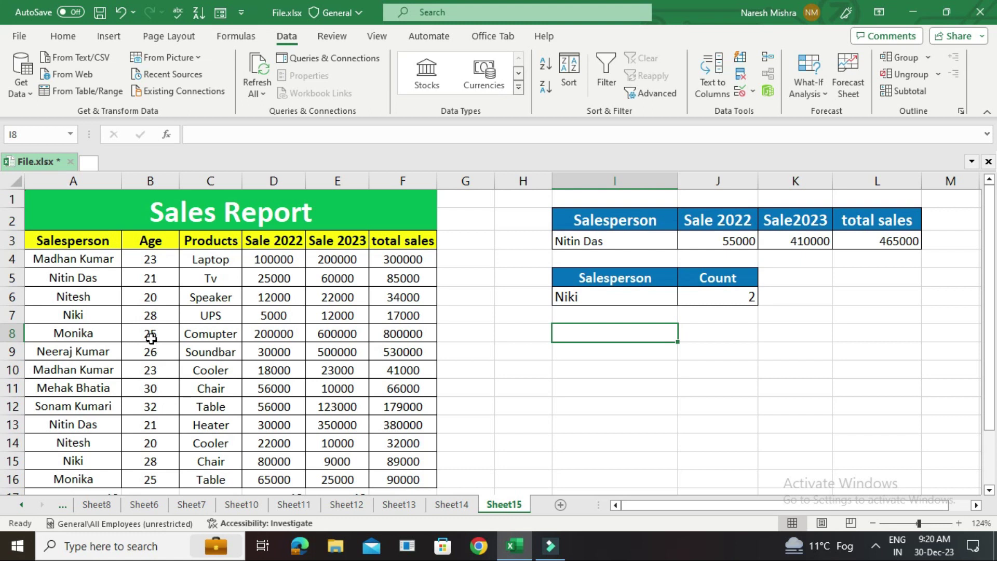
pyautogui.write('=countif')
pyautogui.press('BackSpace')
pyautogui.press('BackSpace')
pyautogui.press('BackSpace')
pyautogui.press('BackSpace')
pyautogui.press('BackSpace')
pyautogui.press('BackSpace')
pyautogui.press('BackSpace')
pyautogui.press('BackSpace')
# Enter =COUNTIF(B4:B16,">25") in I8 to count the Age entries greater than 25
pyautogui.write('=')
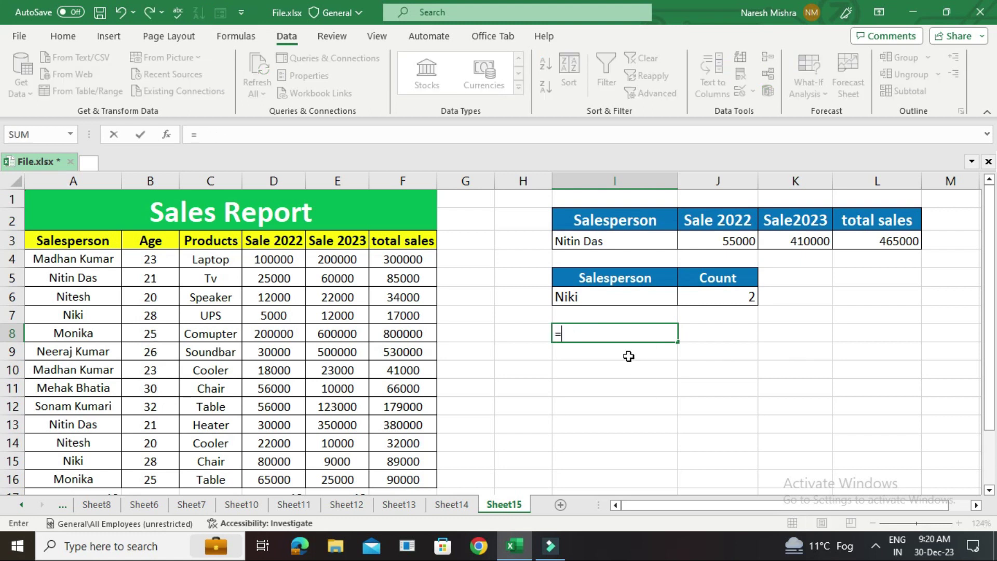
pyautogui.write('countif(')
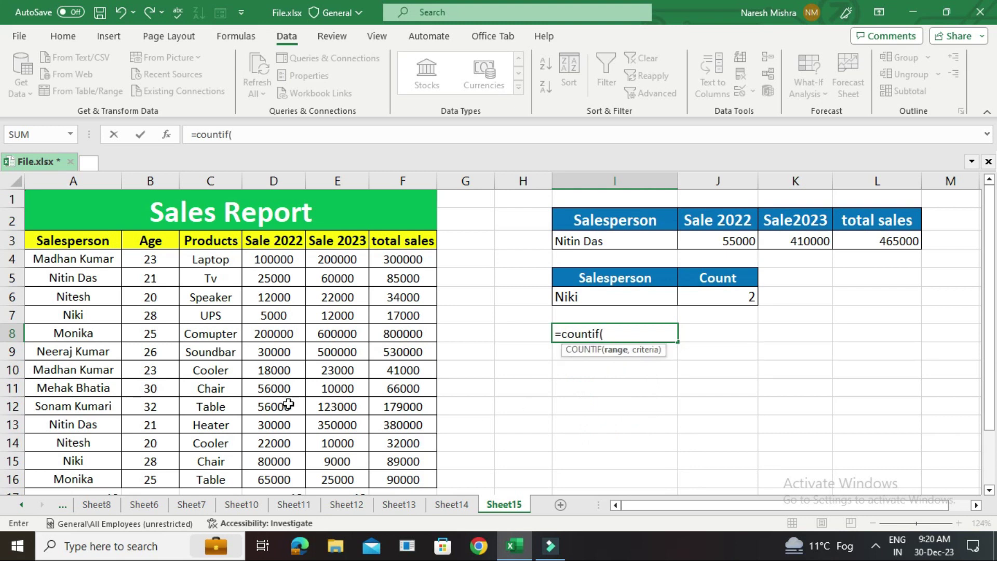
pyautogui.click(148, 260)
pyautogui.moveTo(148, 280); pyautogui.dragTo(147, 475)
pyautogui.write(',"')
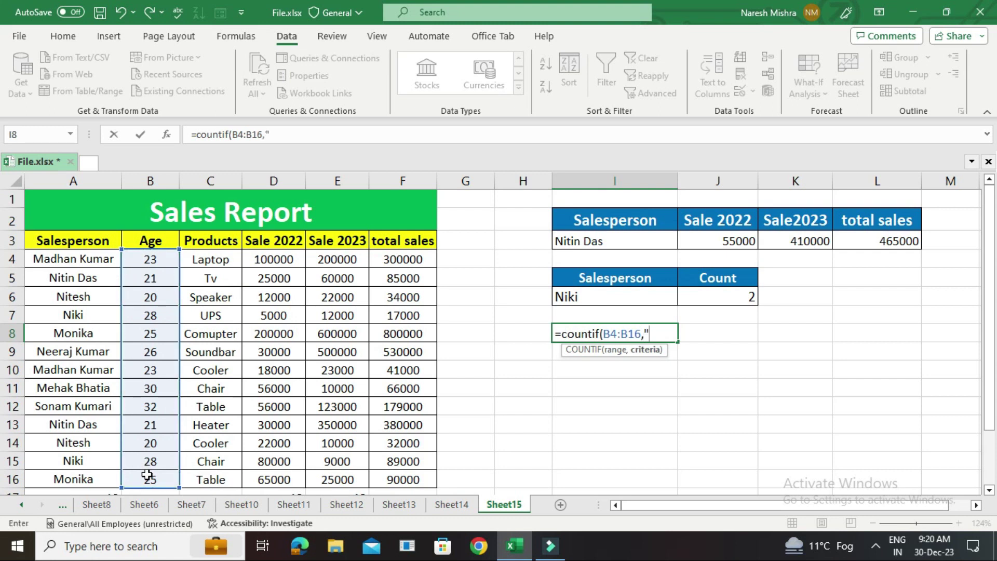
pyautogui.write('>25")')
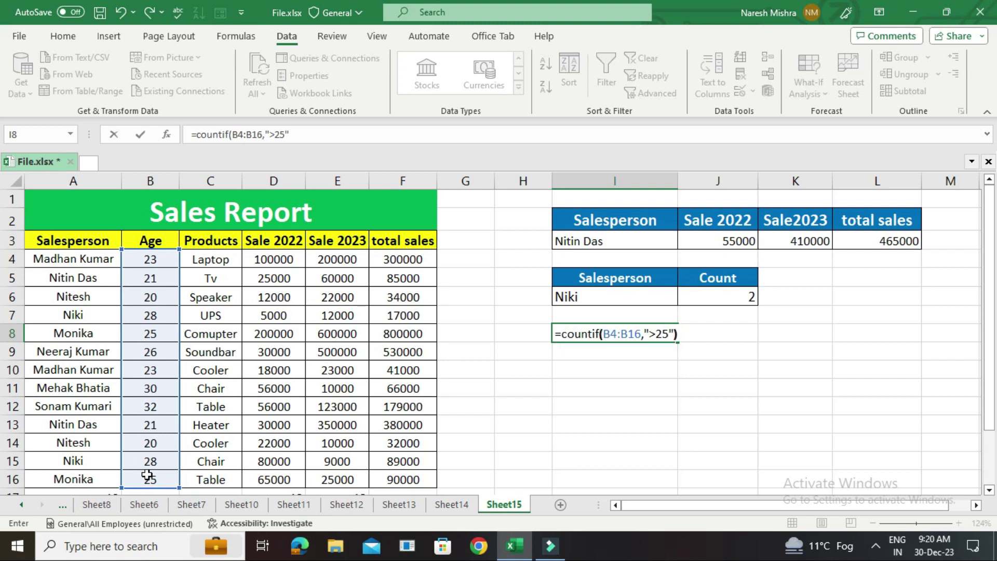
pyautogui.press('Return')
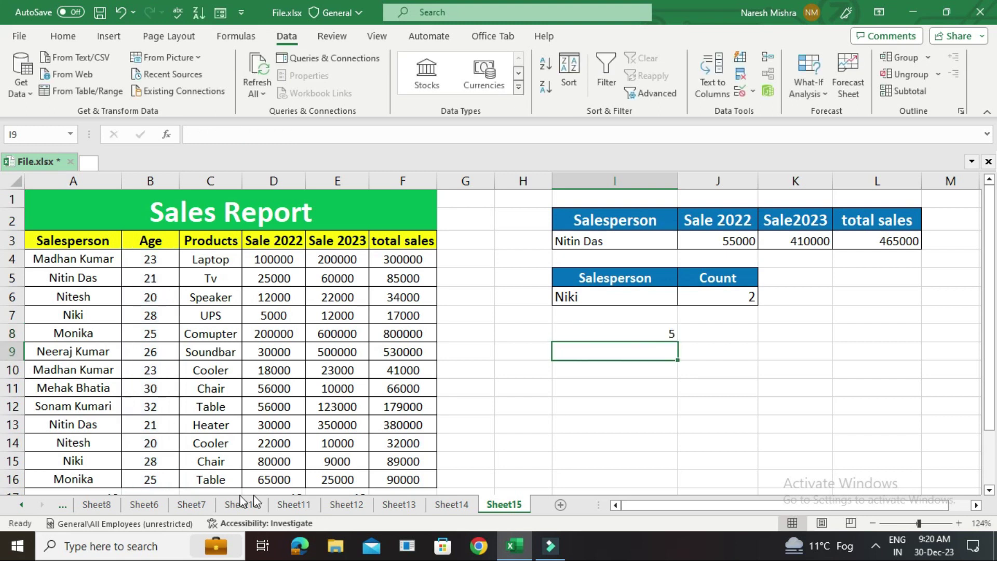
pyautogui.click(580, 336)
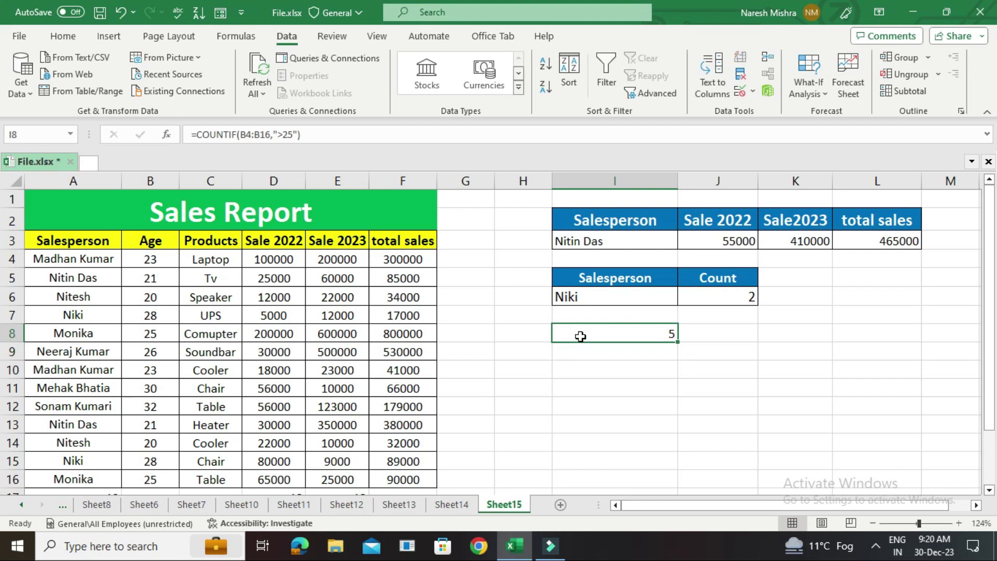